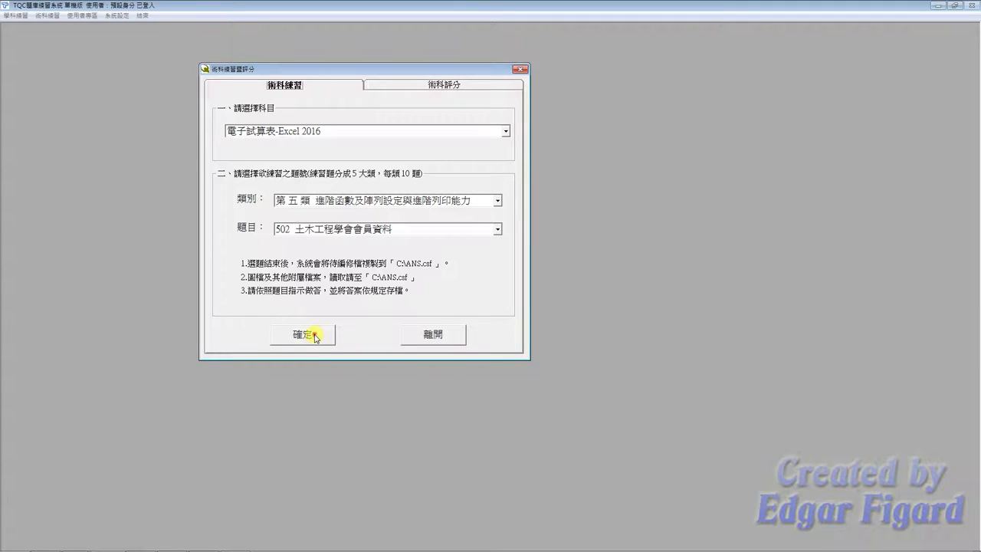
Load Excel 2016 practice question 502 土木工程學會會員資料 and open the EX05 folder inside C:\ANS.csf.
{"action": "left_click", "coordinate": [315, 336]}
{"action": "left_click", "coordinate": [463, 306]}
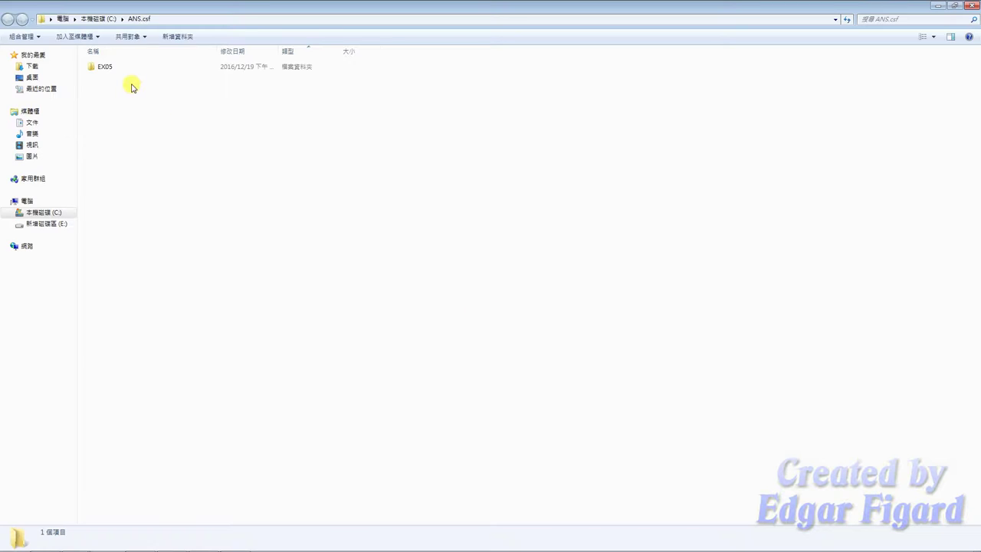
{"action": "double_click", "coordinate": [133, 67]}
{"action": "left_click", "coordinate": [134, 71]}
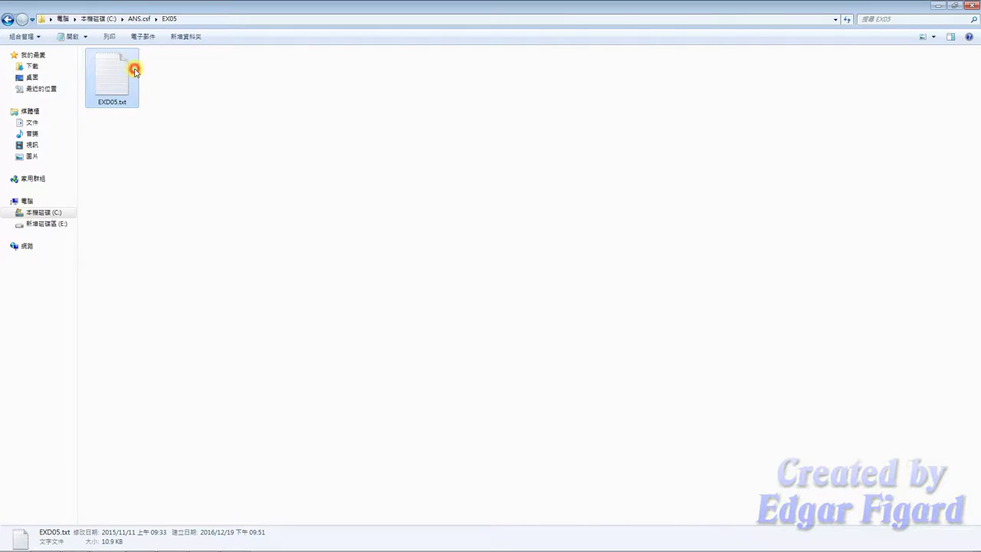
Start Excel 2016 and create a blank workbook.
{"action": "left_click", "coordinate": [3, 542]}
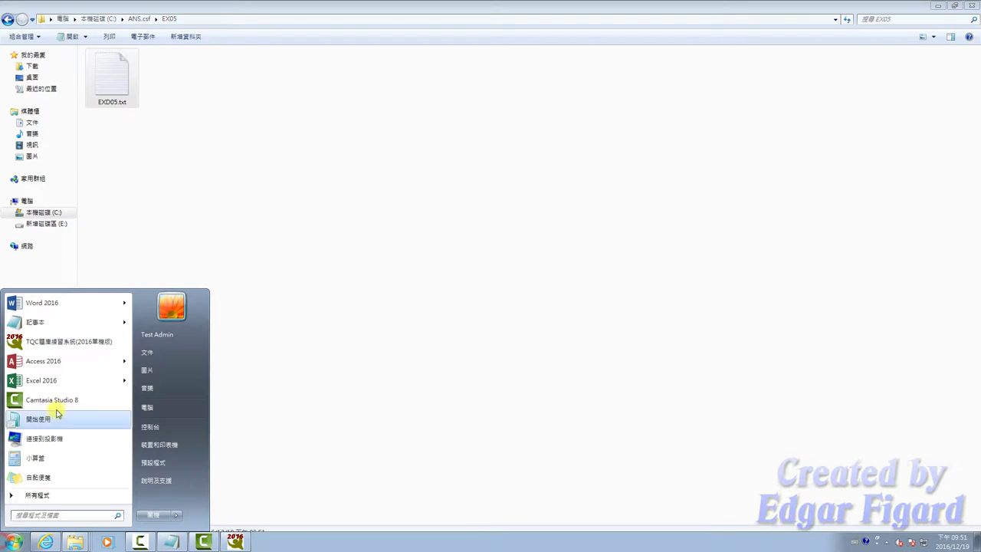
{"action": "left_click", "coordinate": [64, 381]}
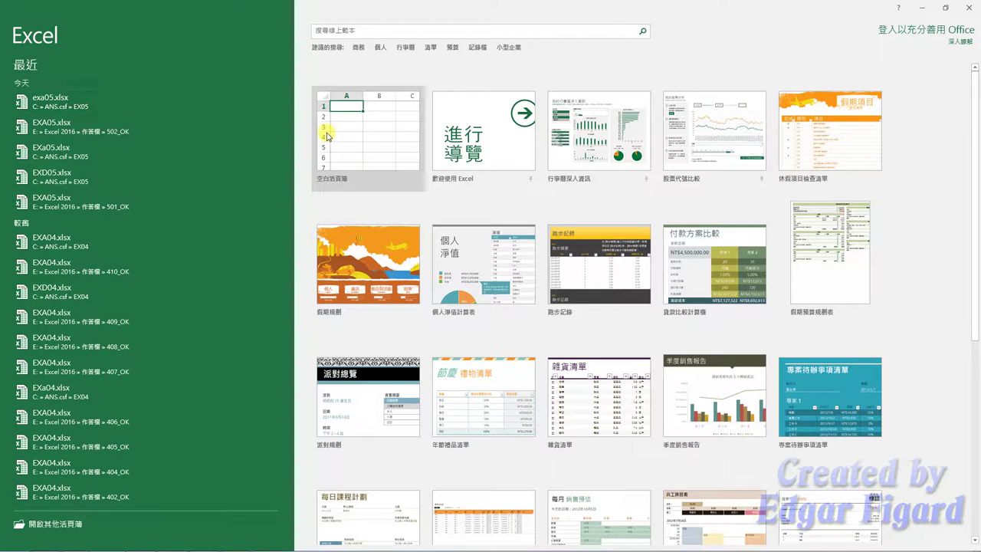
{"action": "left_click", "coordinate": [324, 129]}
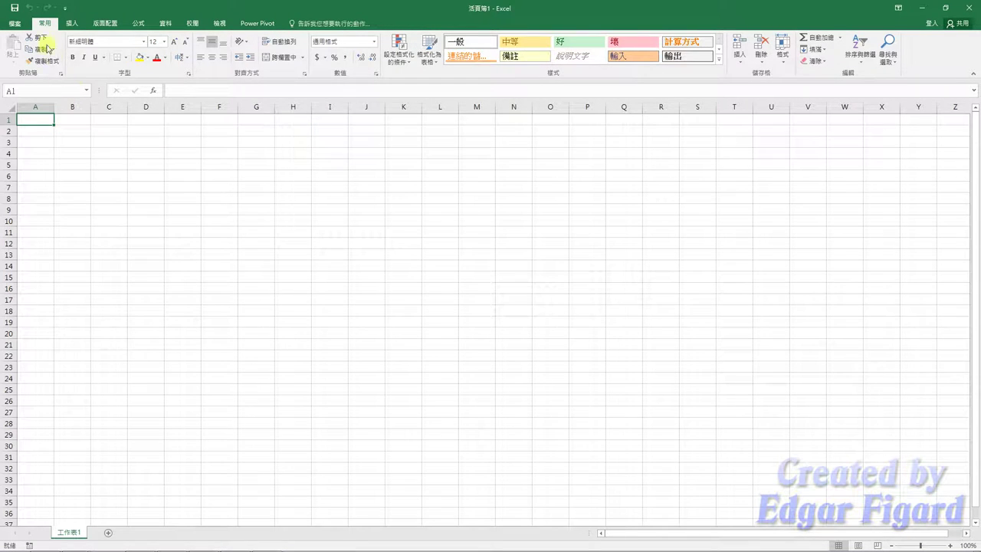
Begin a text file import of EXD05.txt from C:\ANS.csf\EX05.
{"action": "left_click", "coordinate": [158, 24]}
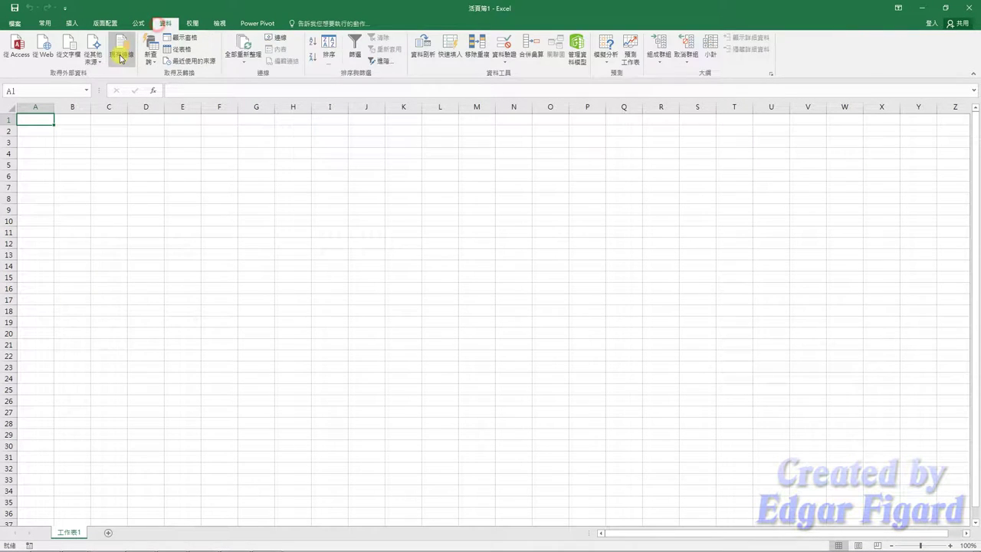
{"action": "left_click", "coordinate": [68, 48]}
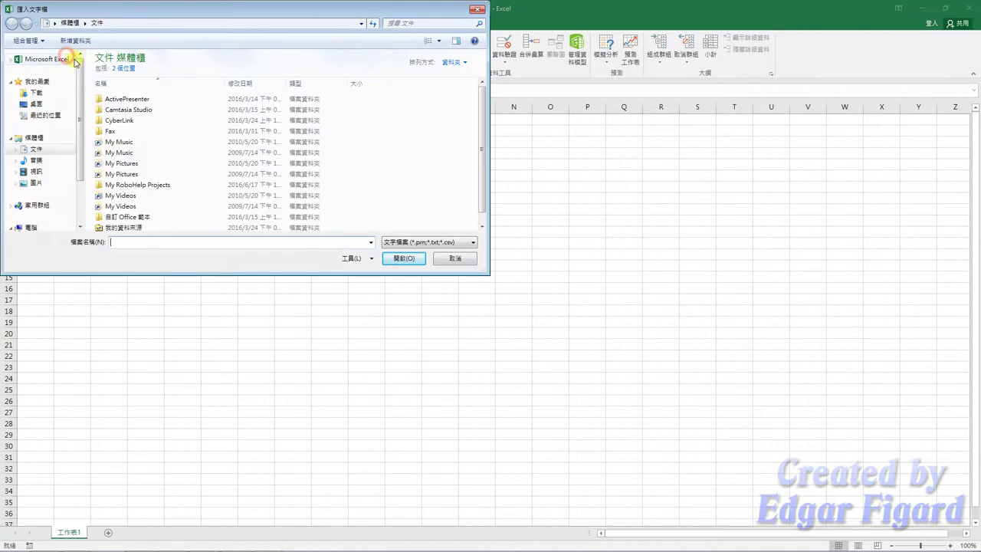
{"action": "left_click", "coordinate": [29, 225]}
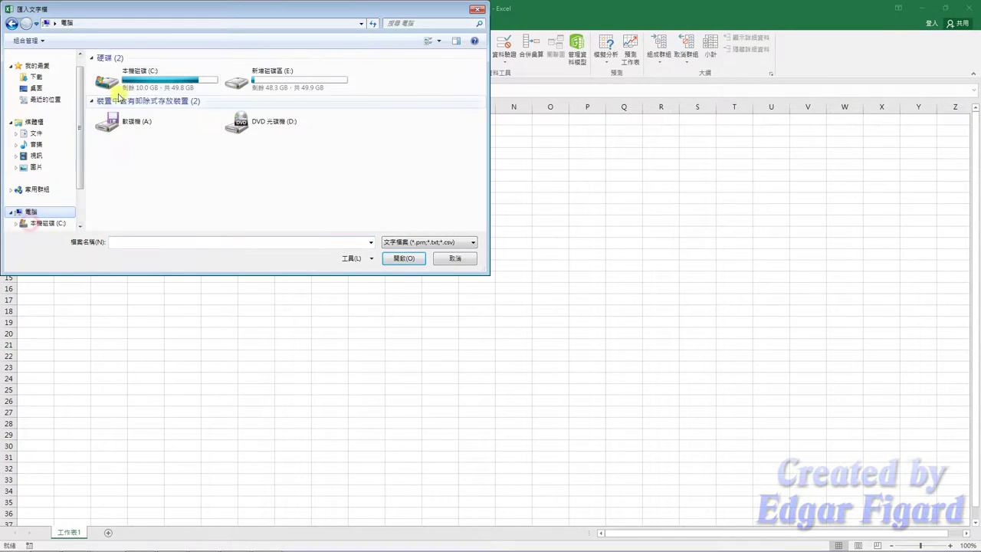
{"action": "double_click", "coordinate": [117, 83]}
{"action": "double_click", "coordinate": [117, 83]}
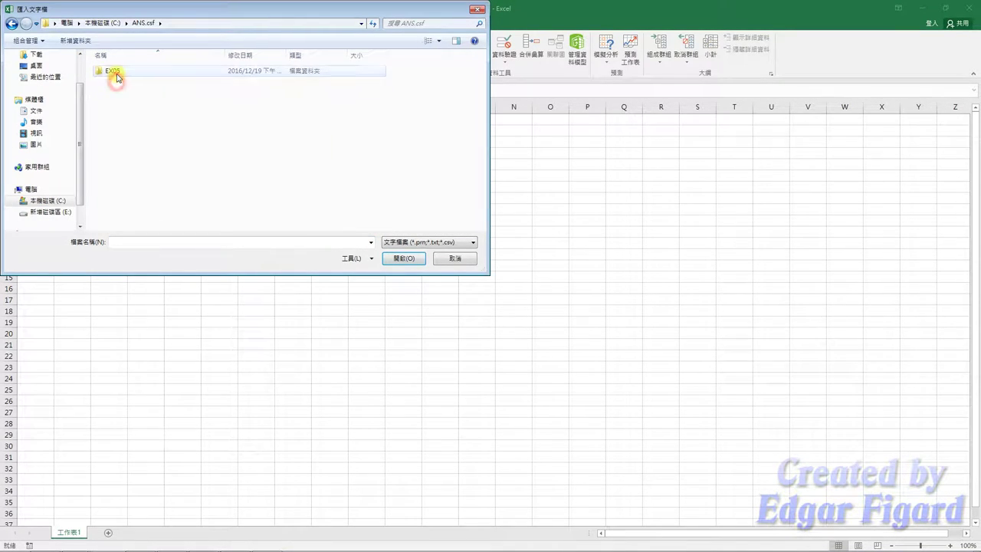
{"action": "double_click", "coordinate": [114, 72]}
{"action": "double_click", "coordinate": [116, 72]}
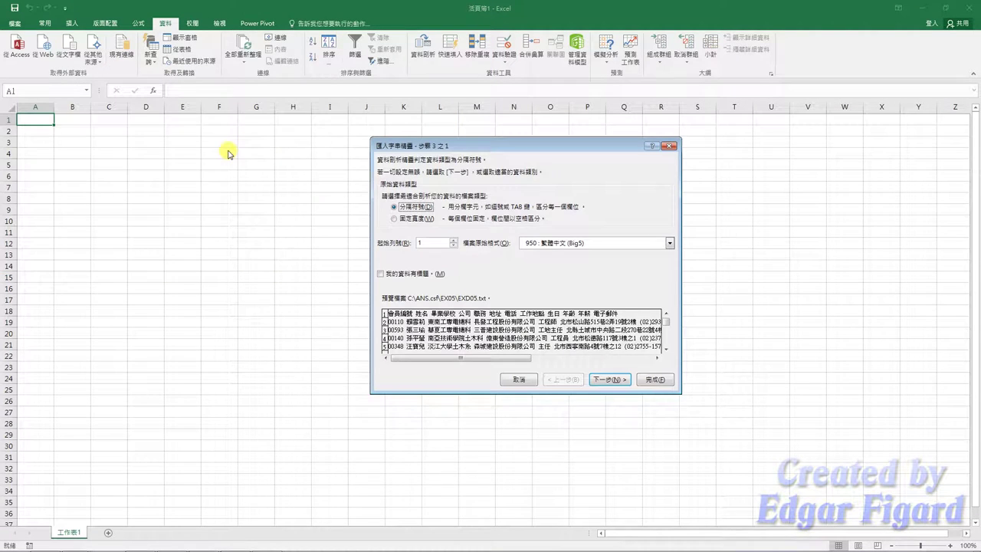
Keep the tab-delimited import settings and format the 會員編號 column as text and the 生日 column as a YMD date.
{"action": "left_click", "coordinate": [618, 378]}
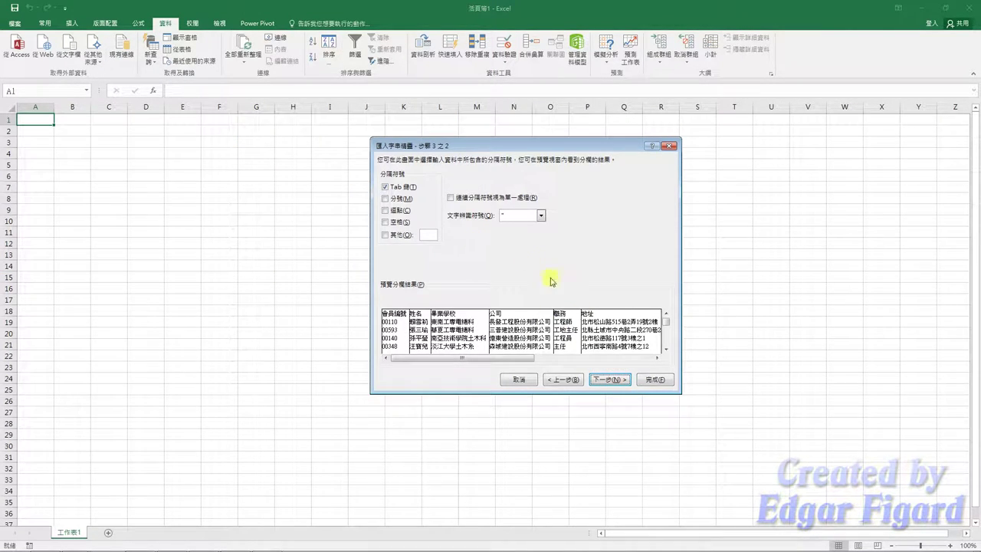
{"action": "left_click", "coordinate": [606, 380]}
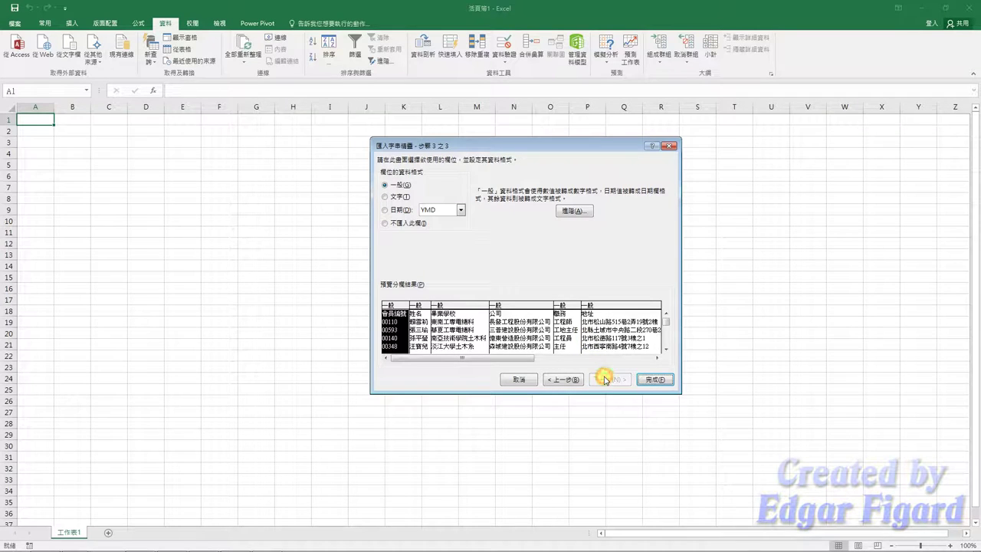
{"action": "left_click", "coordinate": [391, 197]}
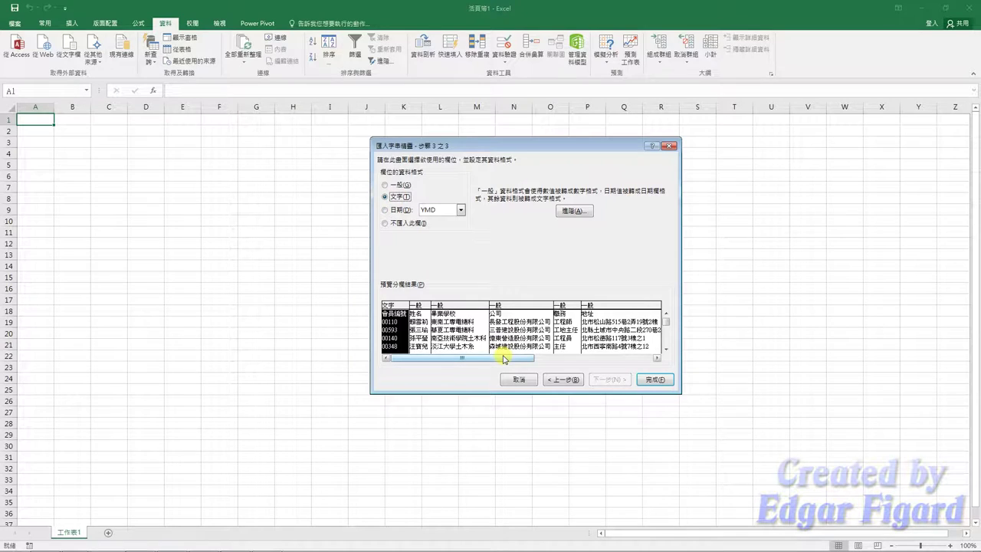
{"action": "left_click_drag", "start_coordinate": [505, 357], "coordinate": [611, 364]}
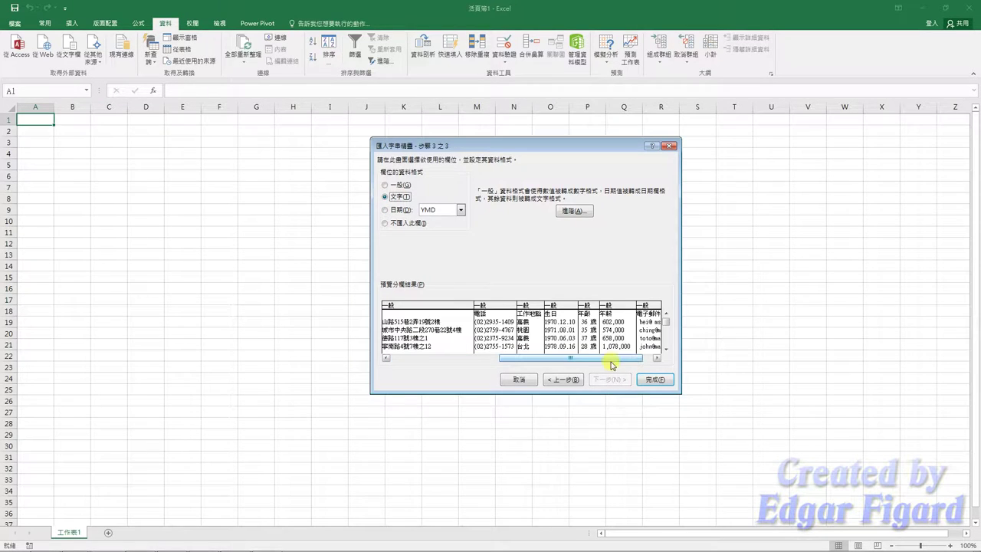
{"action": "left_click", "coordinate": [558, 306]}
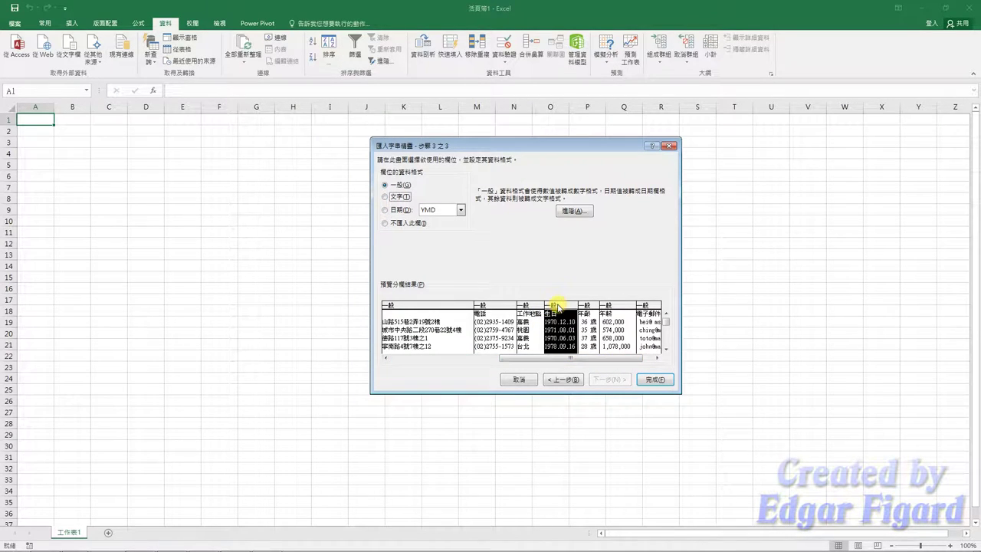
{"action": "left_click", "coordinate": [411, 213]}
Exclude the 年齡 column and finish importing the data into the current worksheet at cell A1.
{"action": "left_click", "coordinate": [588, 307]}
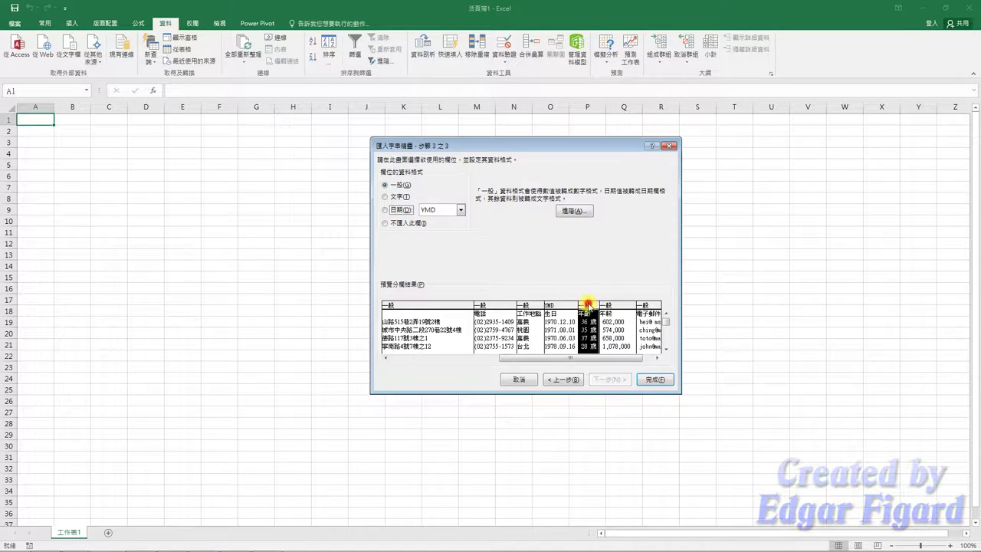
{"action": "left_click", "coordinate": [412, 223]}
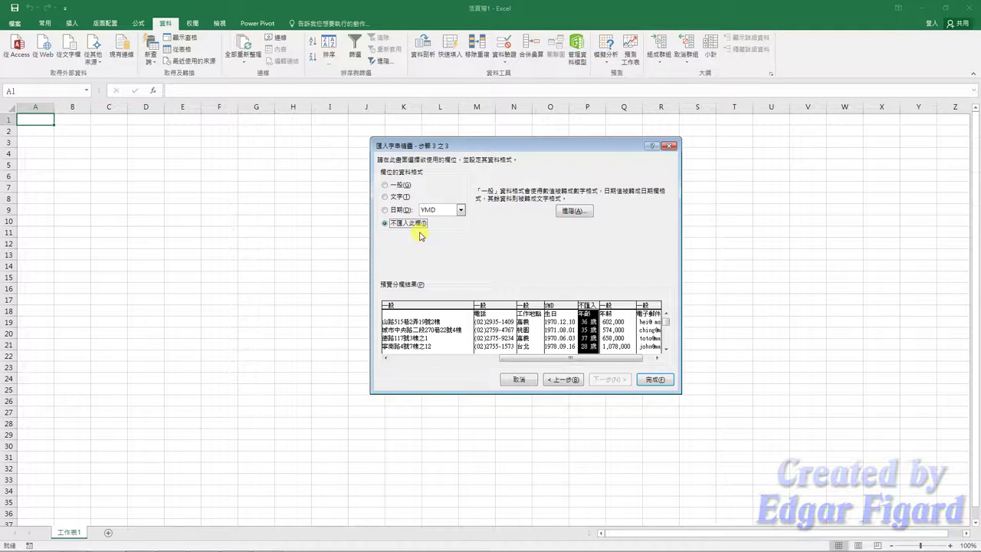
{"action": "left_click", "coordinate": [654, 380]}
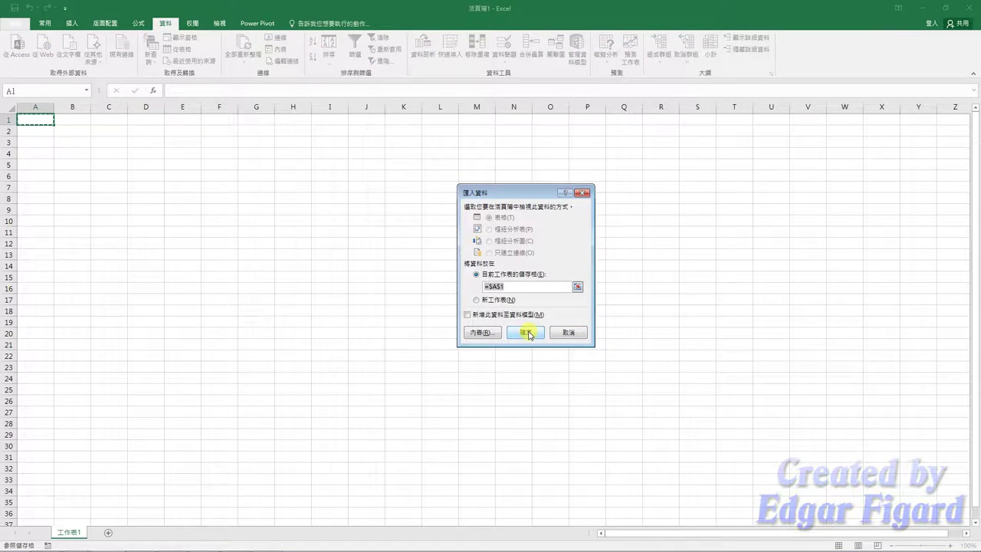
{"action": "left_click", "coordinate": [527, 333]}
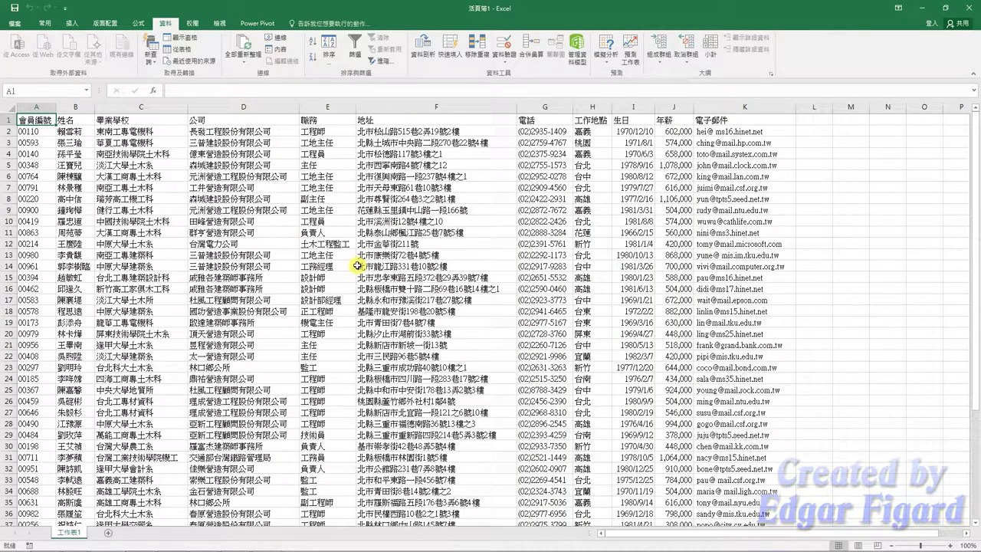
Rename the worksheet as 會員資料.
{"action": "double_click", "coordinate": [71, 533]}
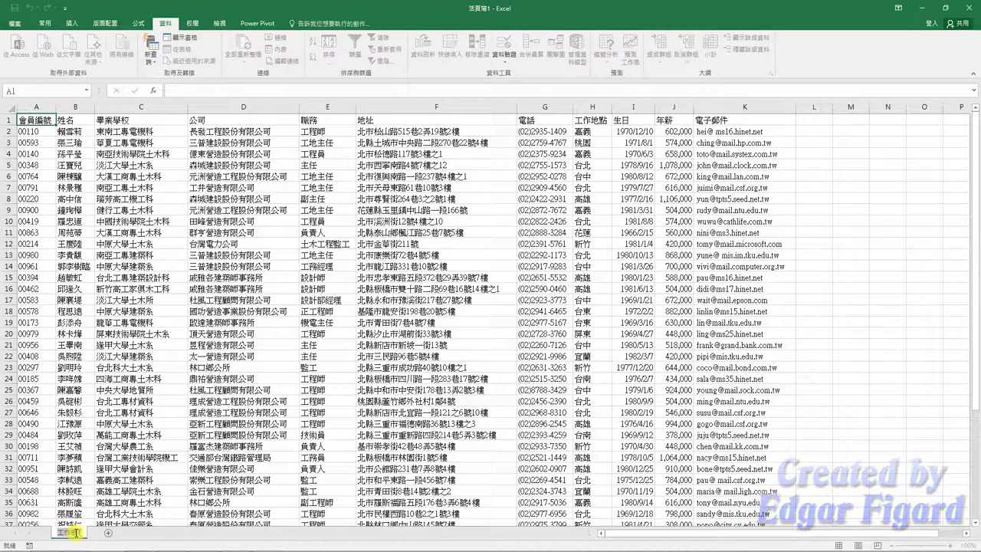
{"action": "type", "text": "會員"}
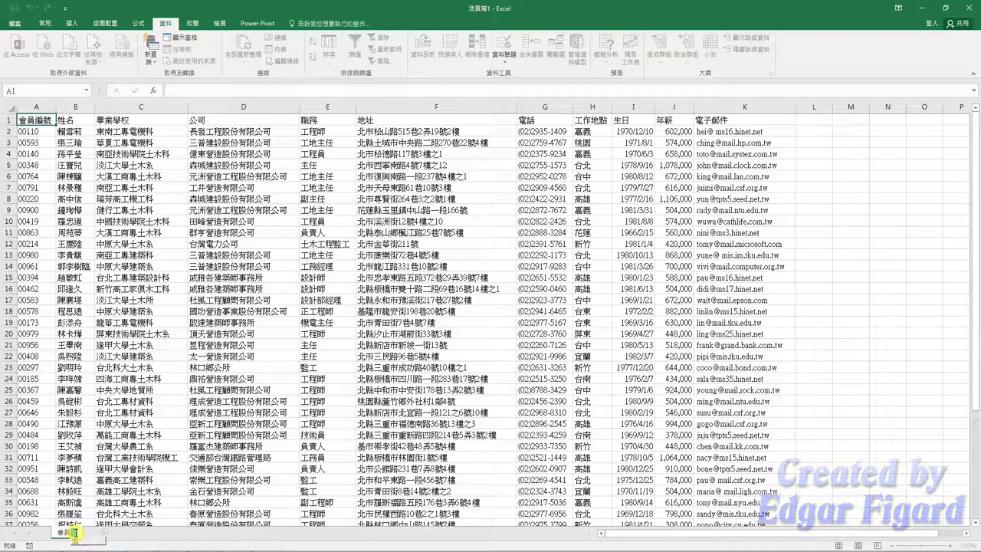
{"action": "type", "text": "資料"}
{"action": "key", "text": "Return"}
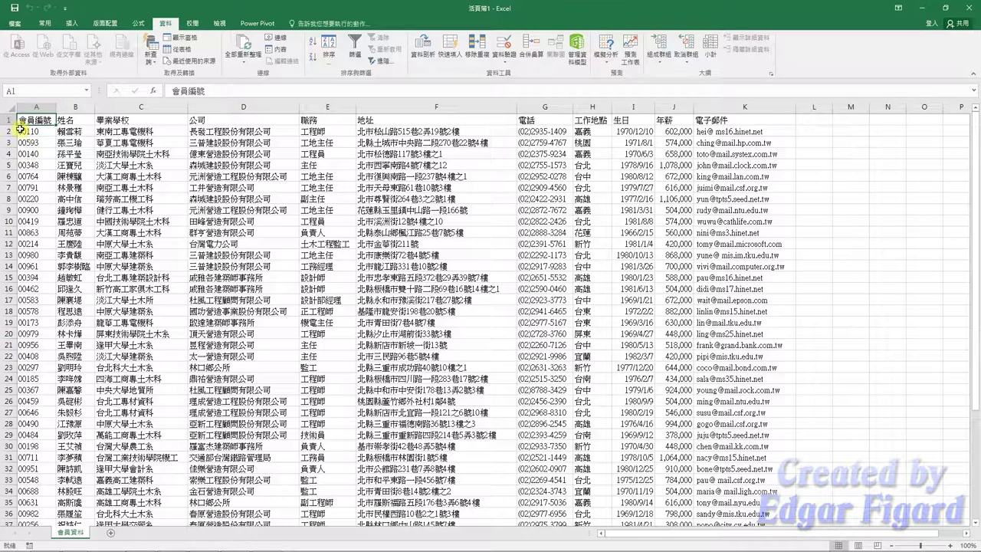
Convert the whole member data range with its header row to a blue medium-style table, removing all external connections.
{"action": "key", "text": "ctrl+shift+Right"}
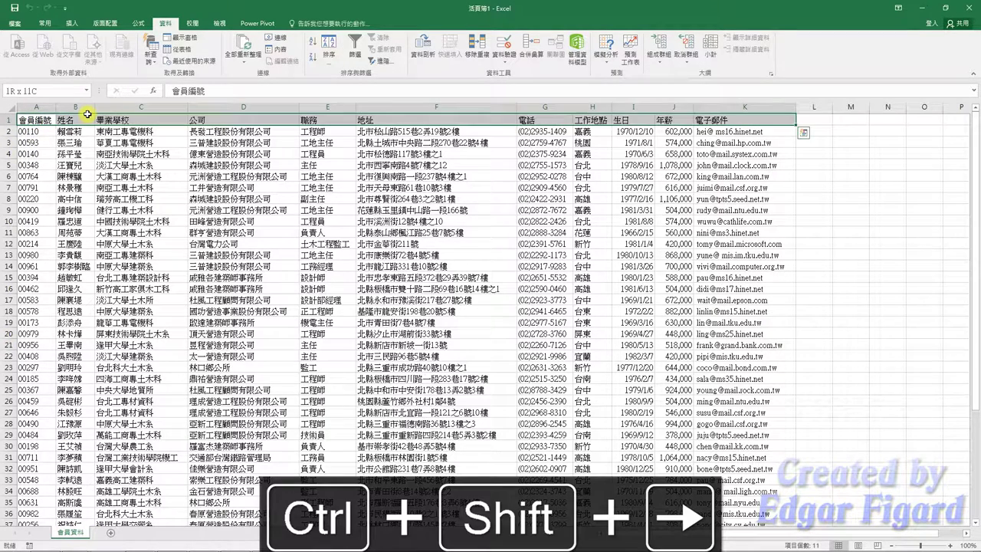
{"action": "key", "text": "ctrl+shift+Down"}
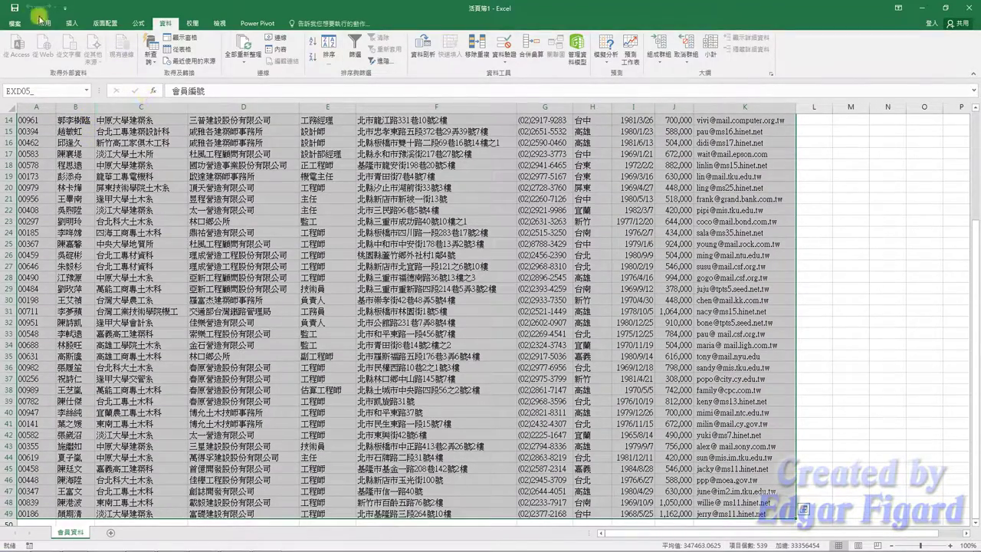
{"action": "left_click", "coordinate": [71, 23]}
{"action": "left_click", "coordinate": [79, 46]}
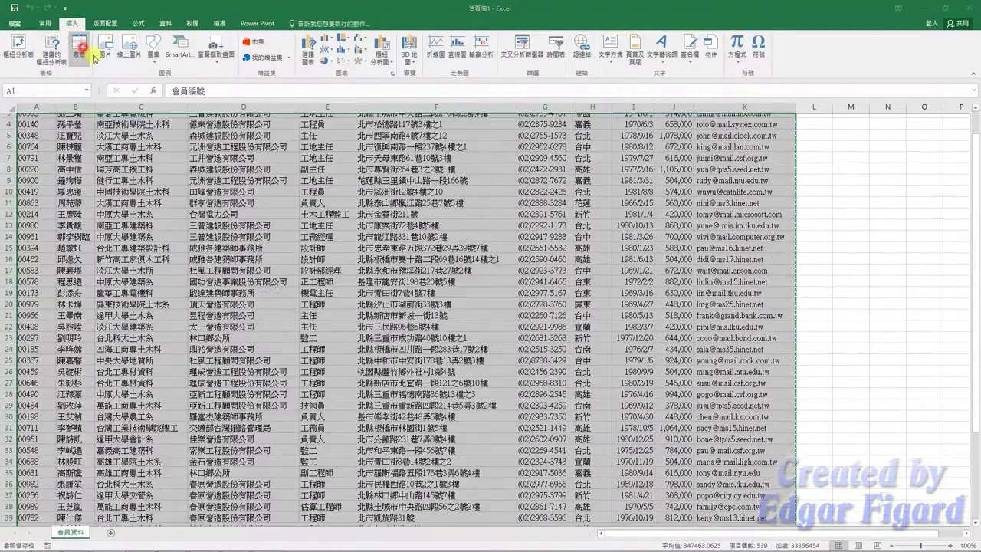
{"action": "left_click", "coordinate": [518, 295]}
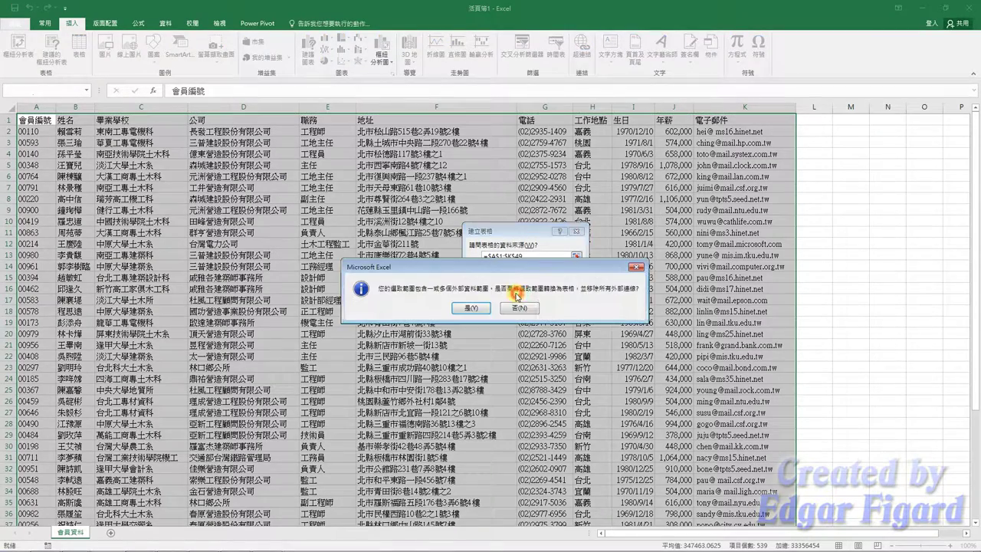
{"action": "left_click", "coordinate": [478, 308]}
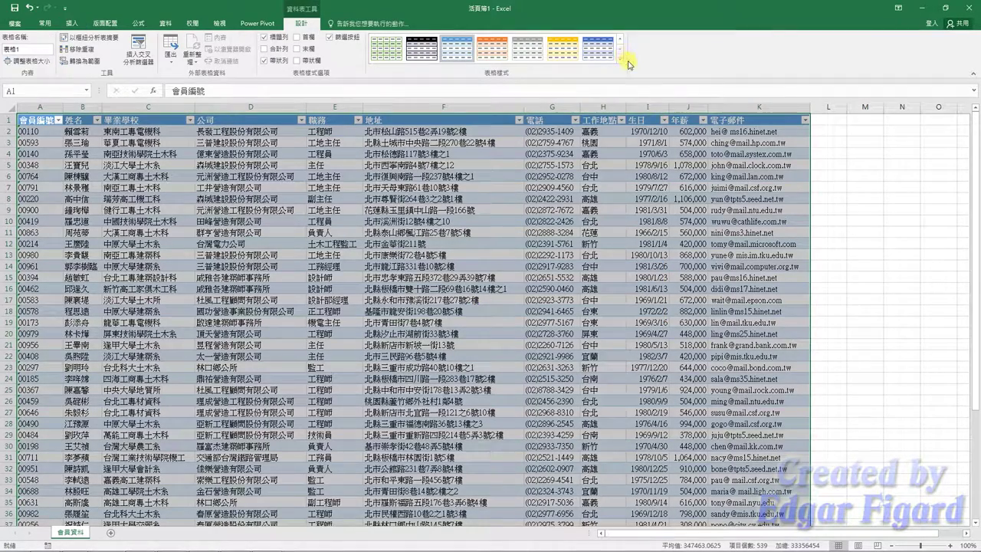
{"action": "left_click", "coordinate": [623, 61]}
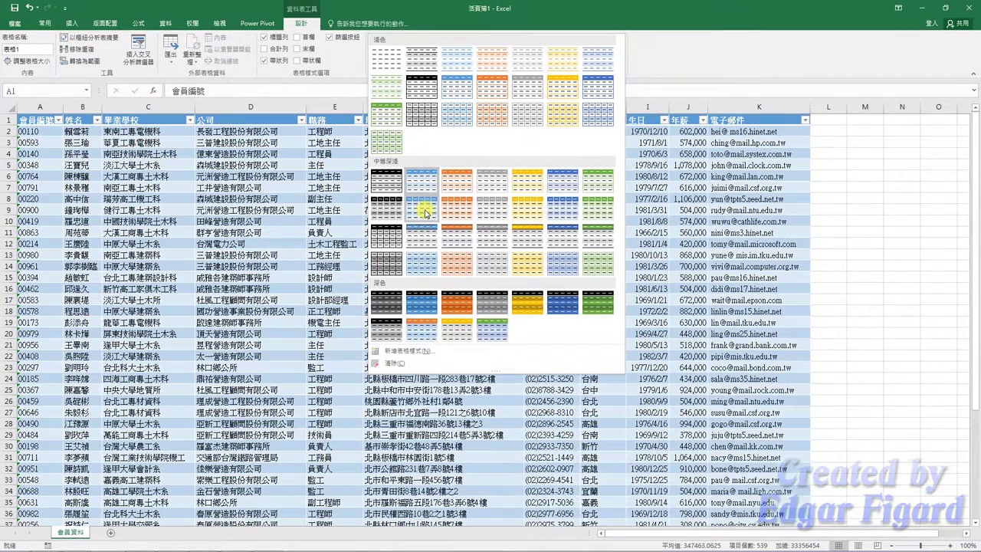
{"action": "left_click", "coordinate": [423, 210]}
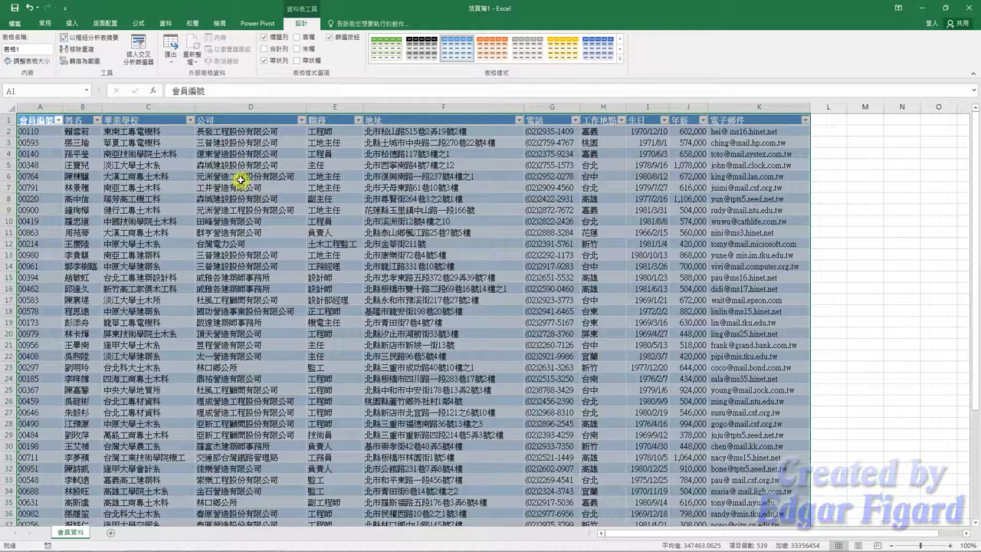
{"action": "right_click", "coordinate": [235, 120]}
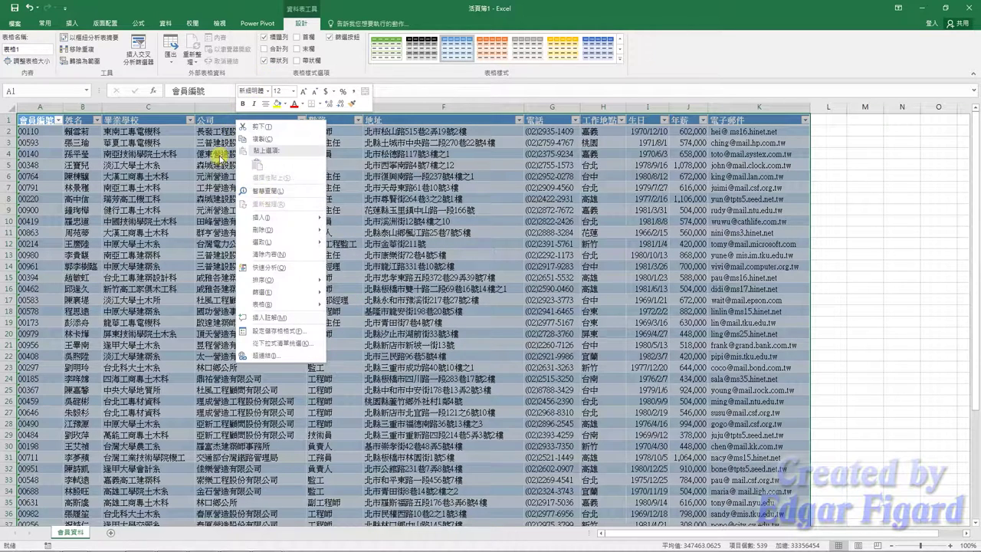
{"action": "right_click", "coordinate": [167, 105]}
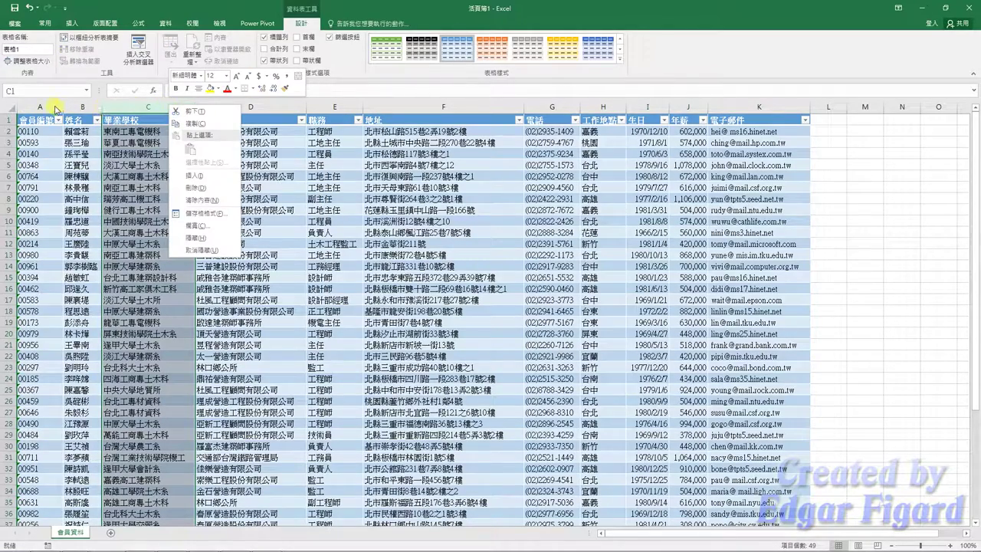
{"action": "left_click", "coordinate": [53, 108]}
AutoFit the widths of columns A through K to their contents.
{"action": "left_click", "coordinate": [37, 105]}
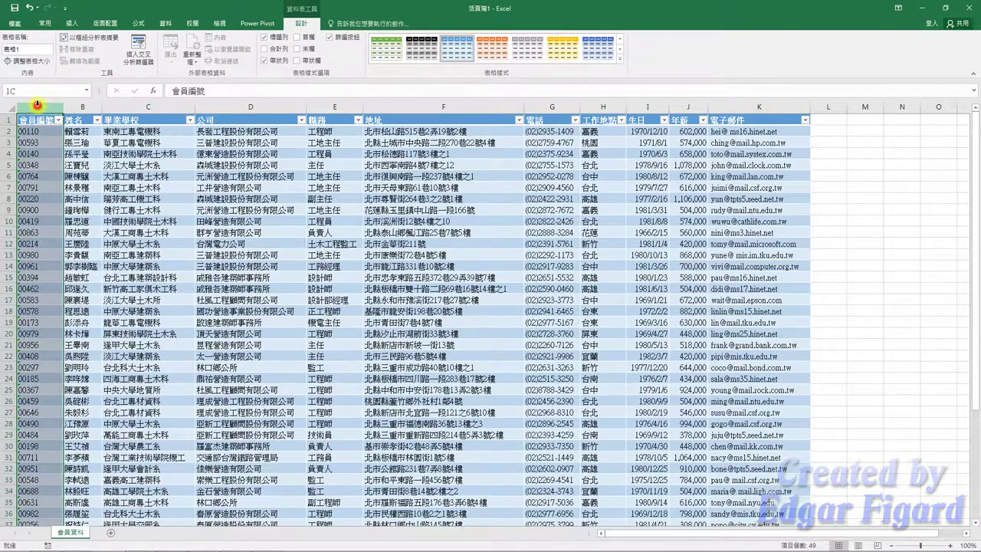
{"action": "left_click_drag", "start_coordinate": [37, 105], "coordinate": [766, 110]}
{"action": "right_click", "coordinate": [767, 109]}
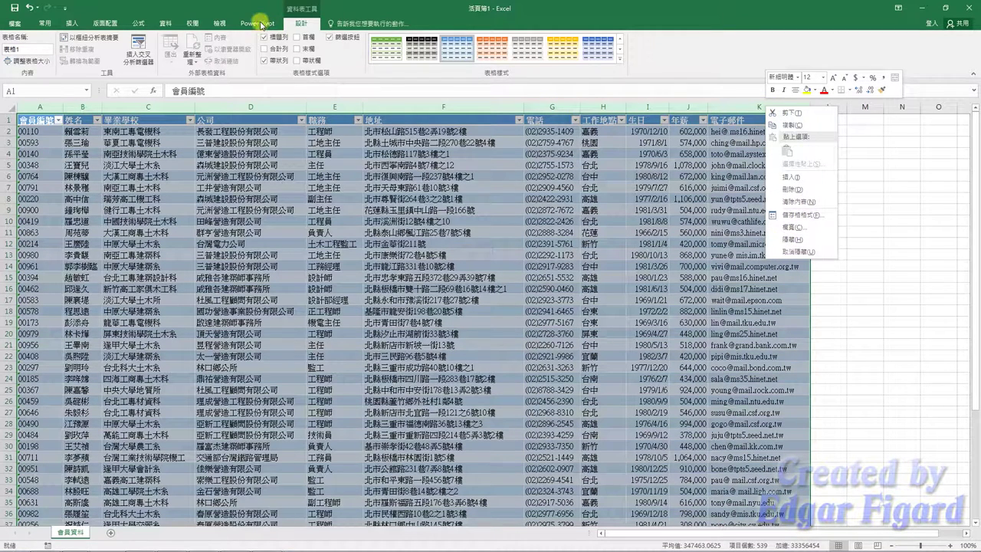
{"action": "left_click", "coordinate": [47, 25]}
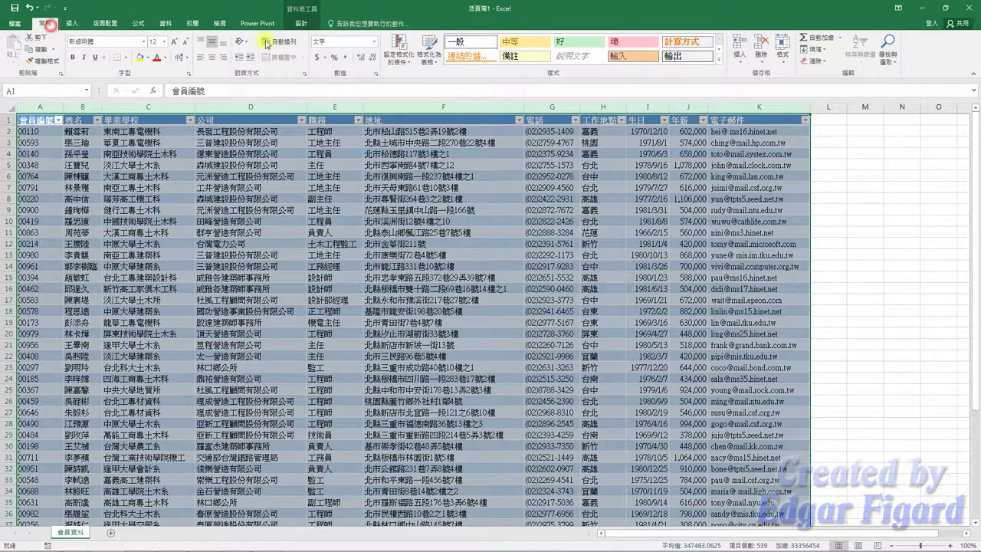
{"action": "left_click", "coordinate": [783, 55]}
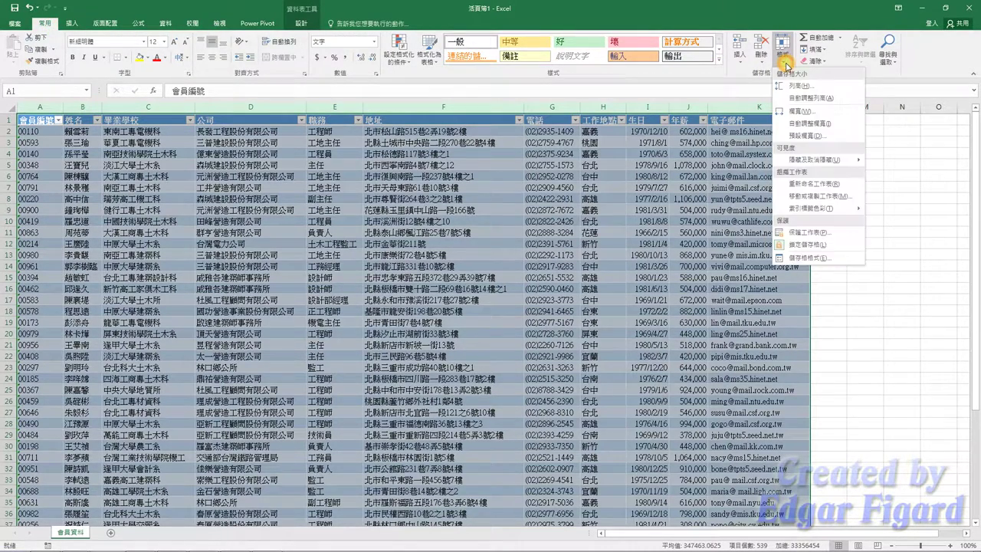
{"action": "left_click", "coordinate": [836, 124]}
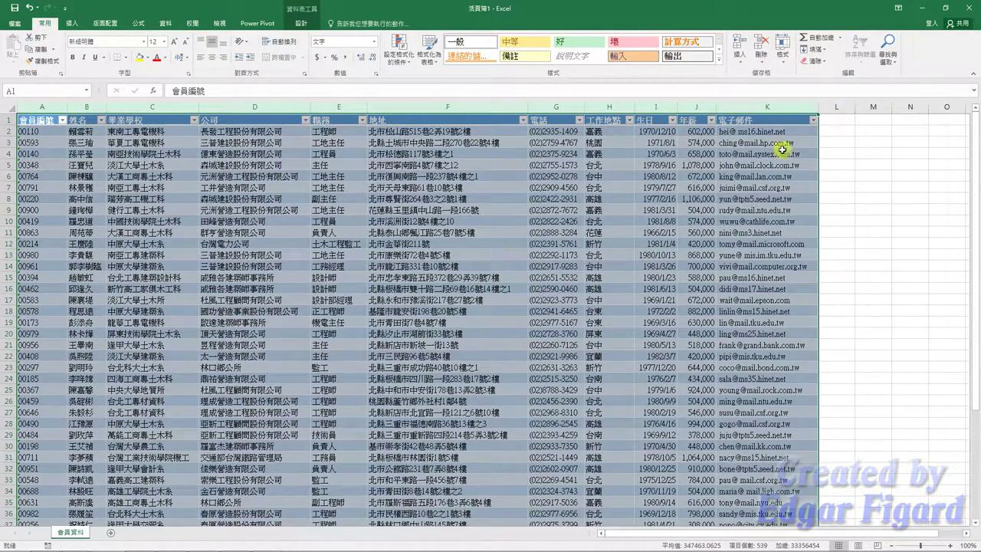
{"action": "left_click", "coordinate": [524, 208]}
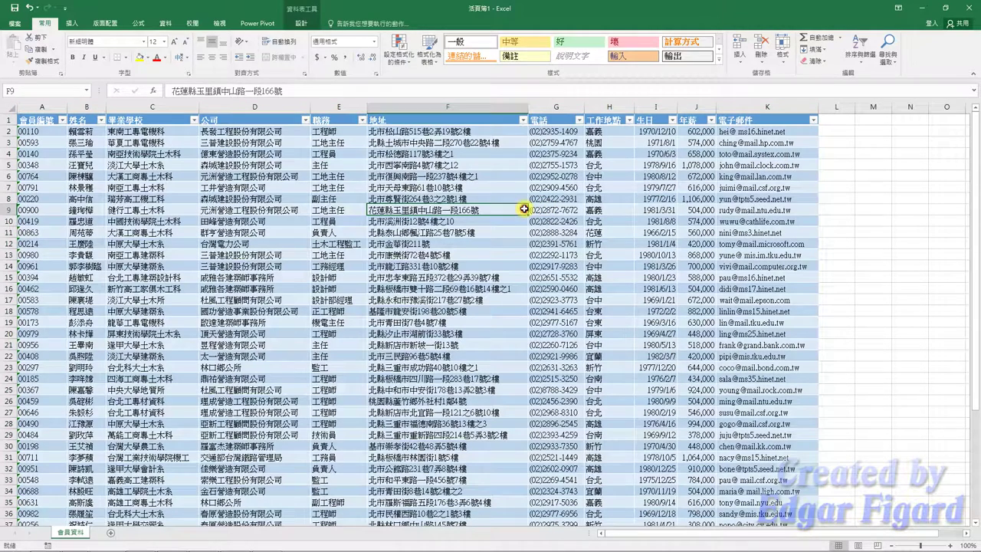
Replace every 北市 with 台北市 in the data cells of the 地址 column.
{"action": "left_click", "coordinate": [398, 131]}
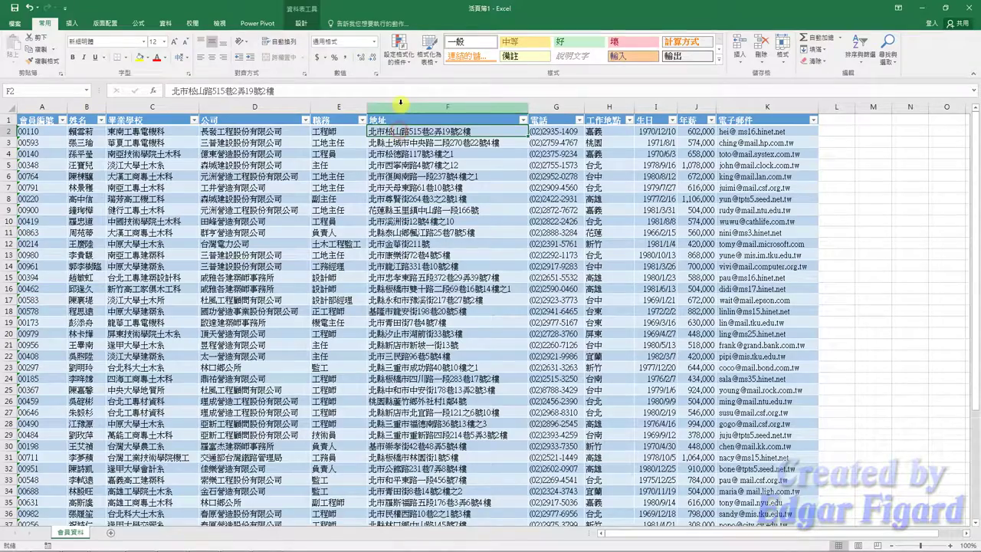
{"action": "key", "text": "ctrl+shift+Down"}
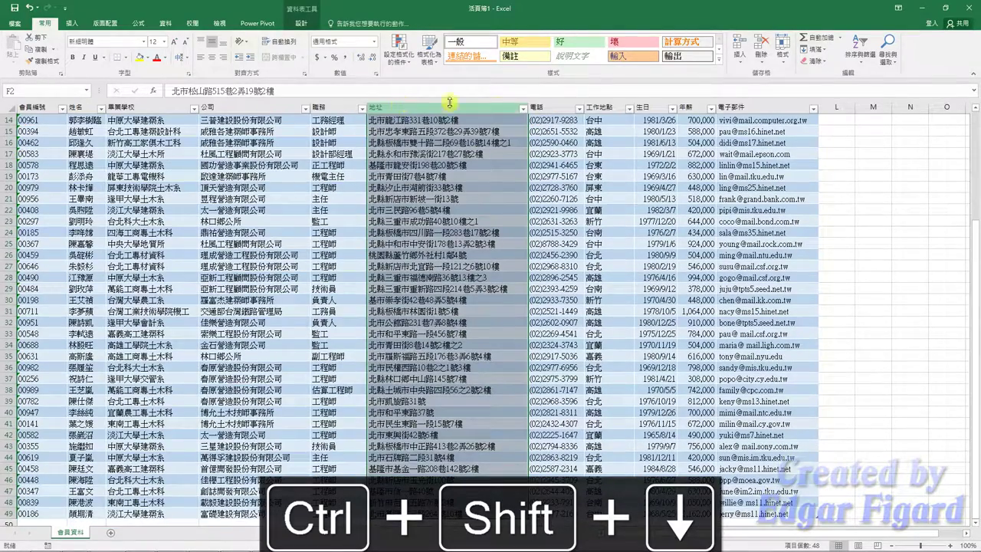
{"action": "left_click", "coordinate": [896, 69]}
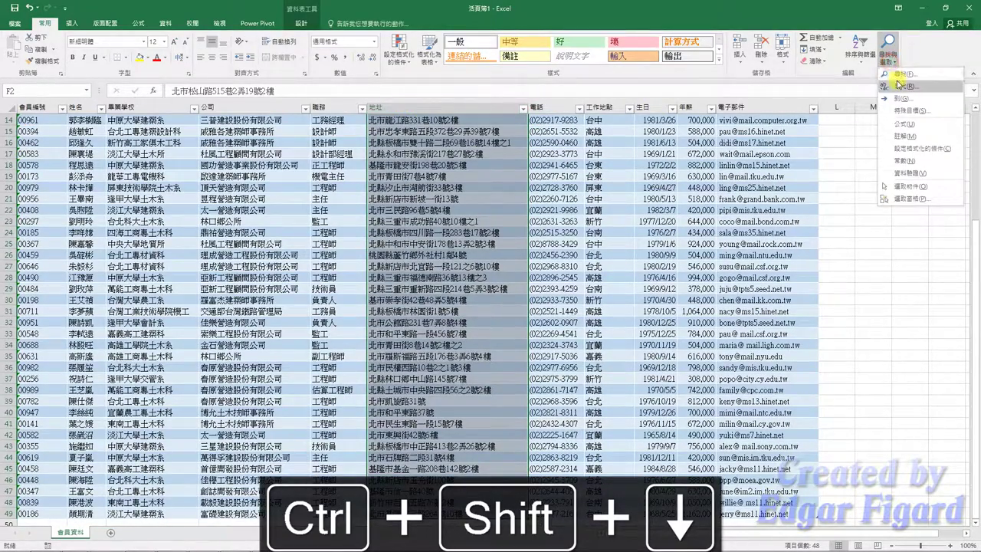
{"action": "left_click", "coordinate": [897, 83]}
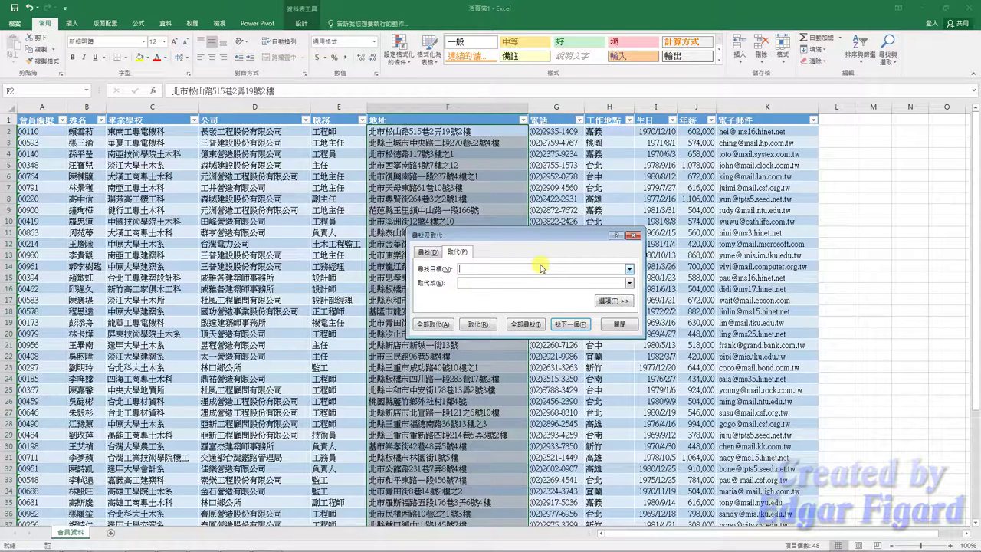
{"action": "key", "text": "shift"}
{"action": "type", "text": "北市"}
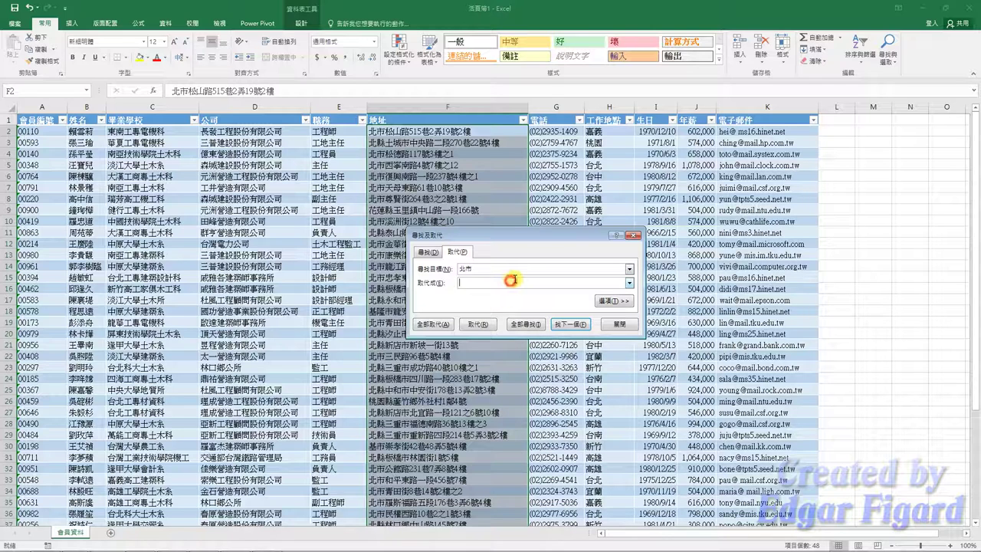
{"action": "left_click", "coordinate": [515, 282]}
{"action": "type", "text": "台北市"}
{"action": "left_click", "coordinate": [433, 323]}
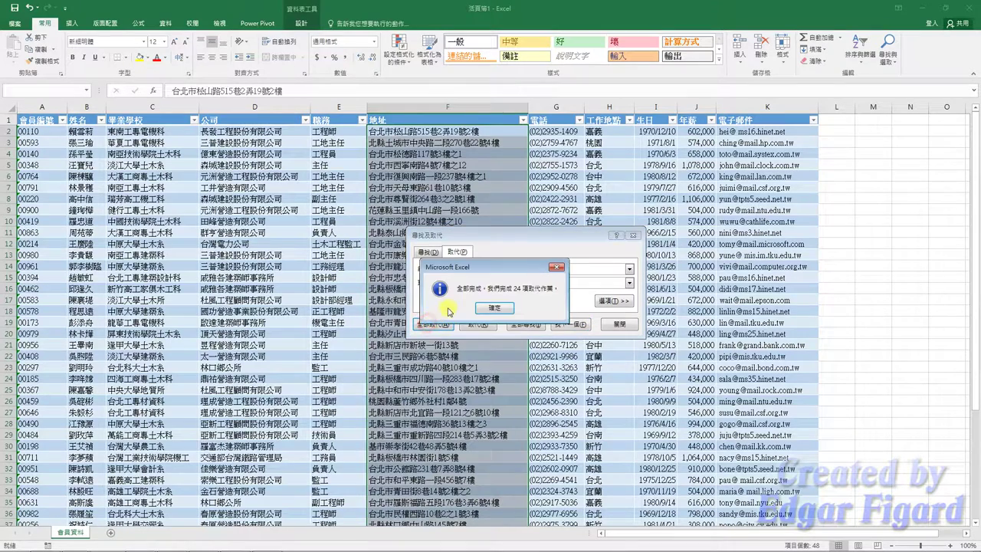
{"action": "left_click", "coordinate": [495, 309]}
Replace every 北縣 with 新北市 in the 地址 column and close the find-and-replace dialog.
{"action": "left_click", "coordinate": [480, 273]}
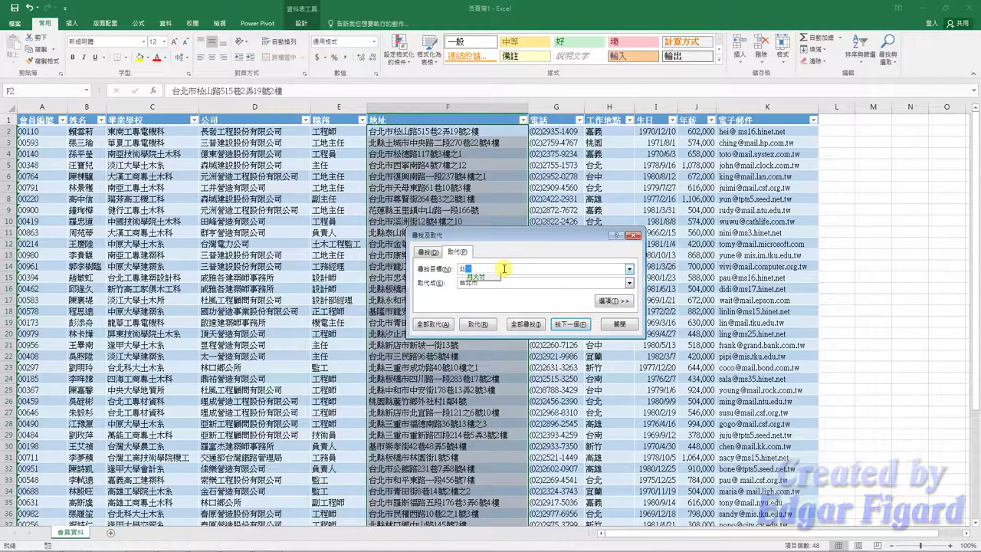
{"action": "type", "text": "縣"}
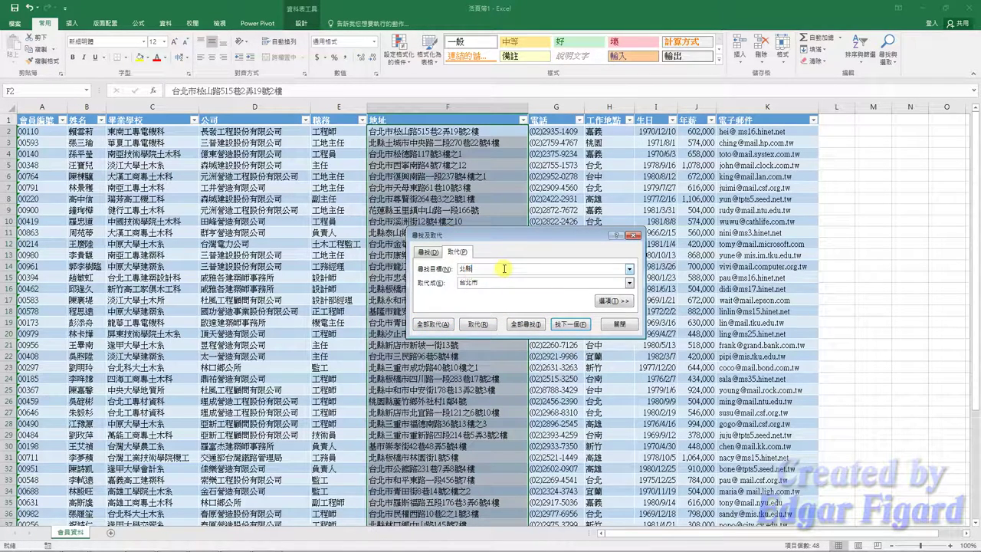
{"action": "left_click", "coordinate": [464, 282]}
{"action": "type", "text": "新"}
{"action": "left_click", "coordinate": [434, 324]}
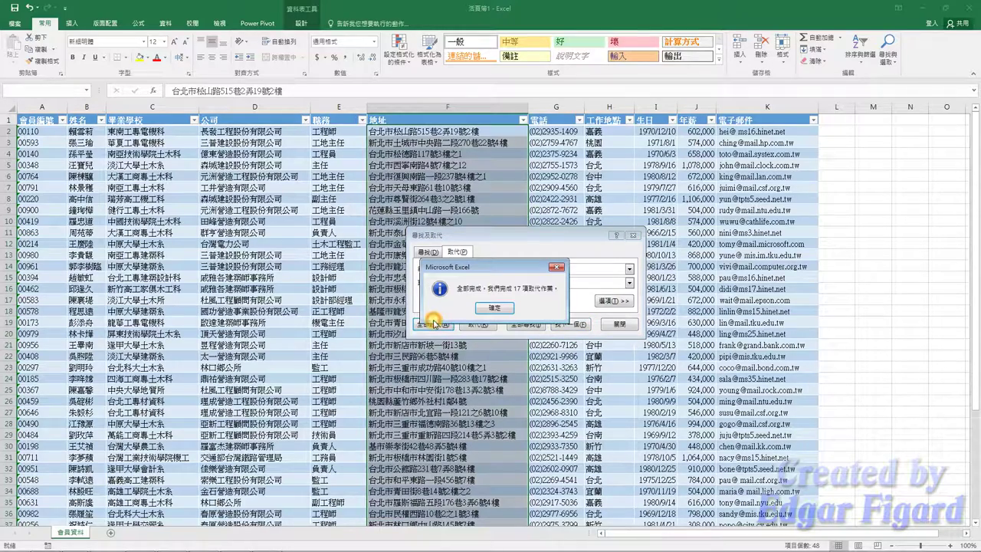
{"action": "left_click", "coordinate": [494, 308]}
{"action": "left_click", "coordinate": [616, 322]}
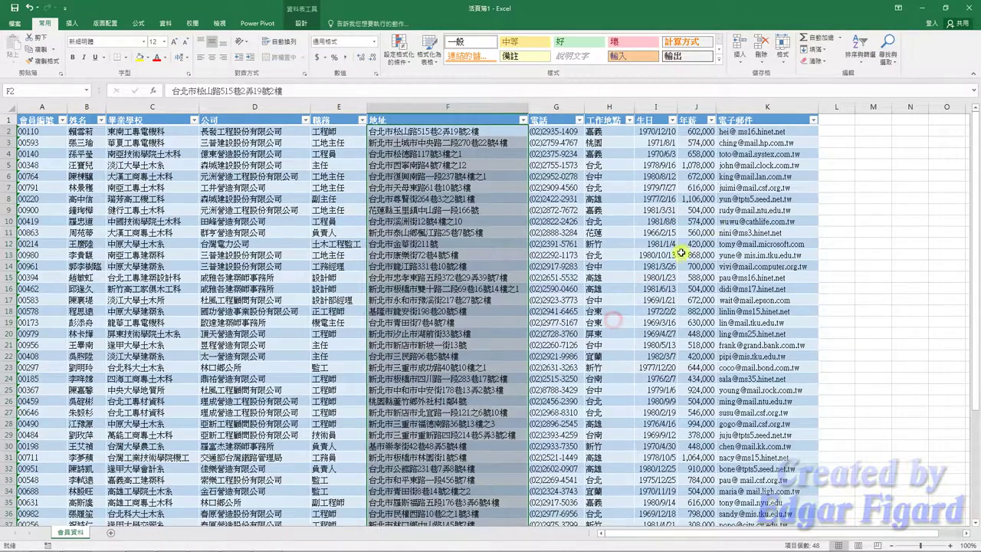
Switch to Notepad and copy the whole IF/REPLACE formula from 502公式.txt.
{"action": "left_click", "coordinate": [871, 132]}
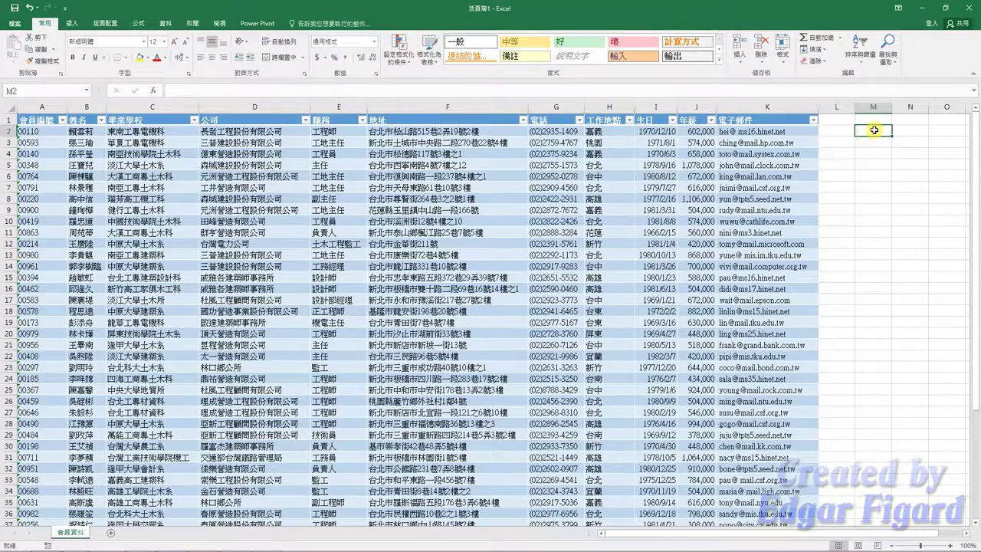
{"action": "mouse_move", "coordinate": [251, 543]}
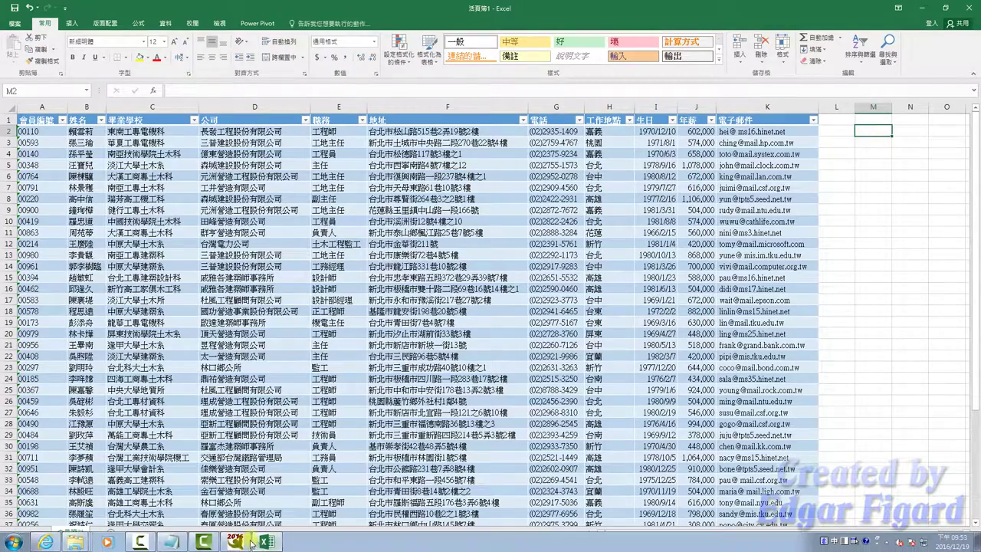
{"action": "left_click", "coordinate": [170, 541]}
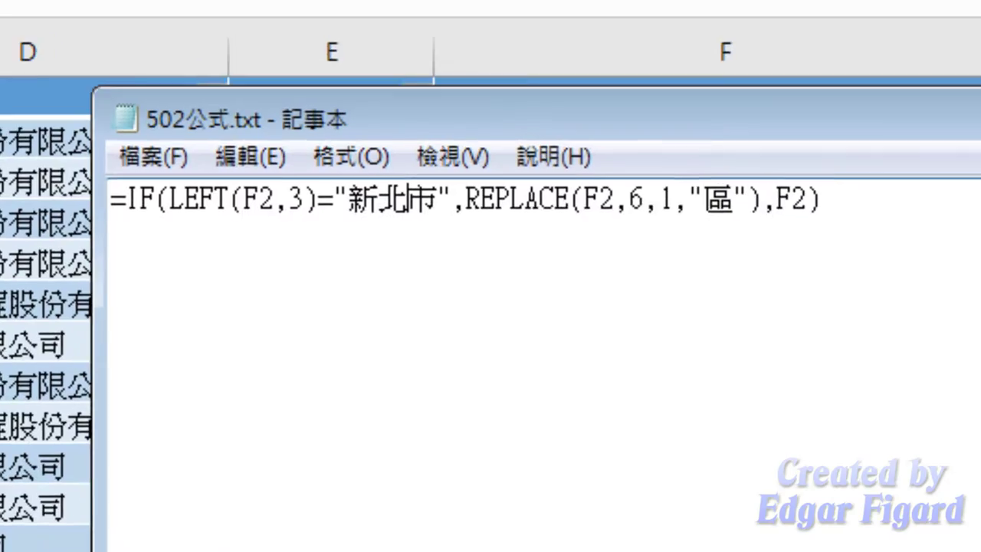
{"action": "left_click_drag", "start_coordinate": [113, 201], "coordinate": [827, 181]}
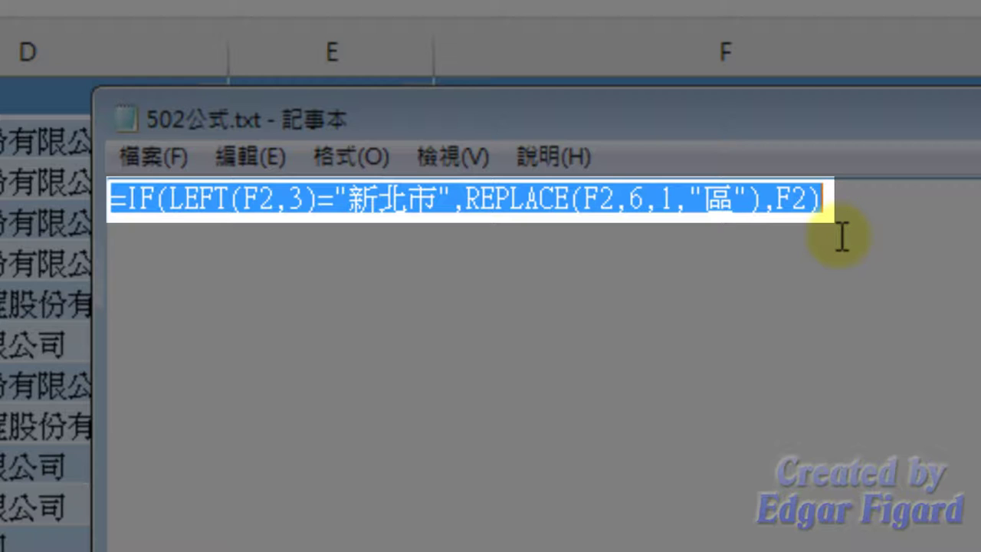
{"action": "key", "text": "ctrl+c"}
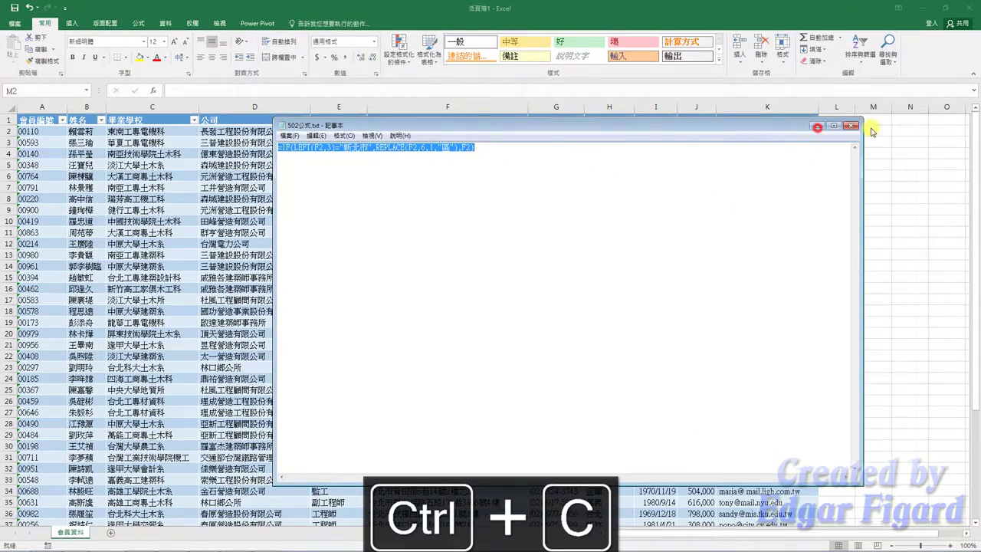
Back in Excel, enter =IF(LEFT(F2,3)="新北市",REPLACE(F2,6,1,"區"),F2) in cell M2 and fill it down to M49.
{"action": "left_click", "coordinate": [872, 130]}
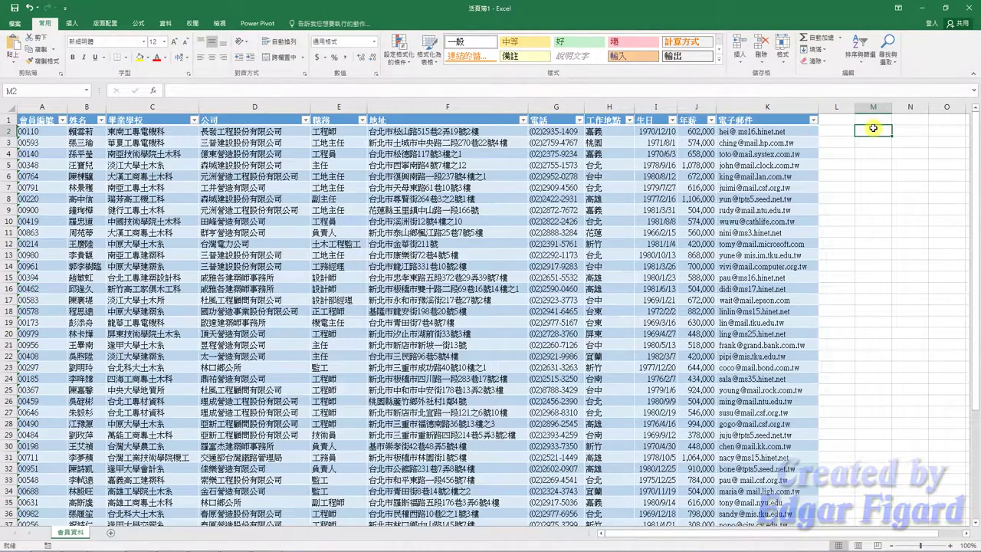
{"action": "left_click", "coordinate": [862, 90]}
{"action": "key", "text": "ctrl+v"}
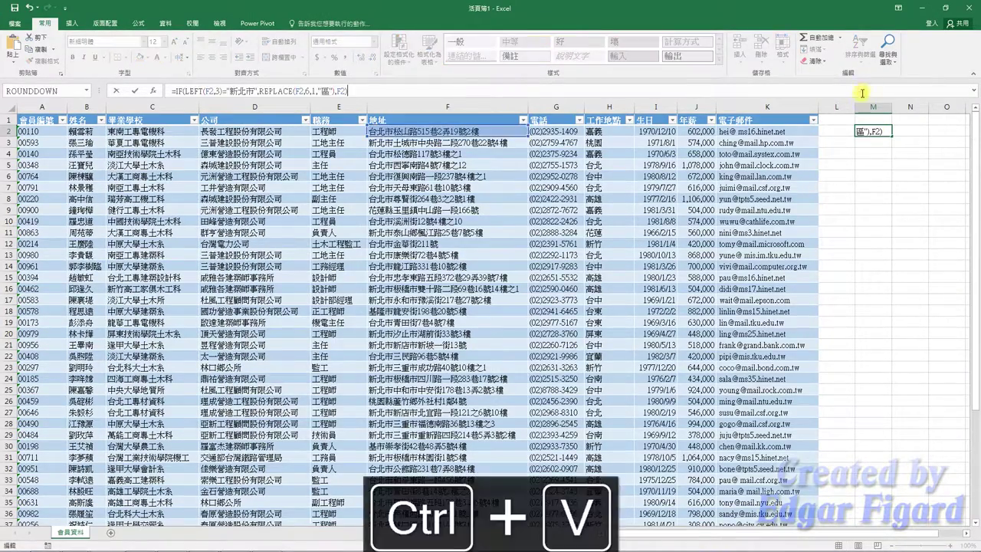
{"action": "key", "text": "Return"}
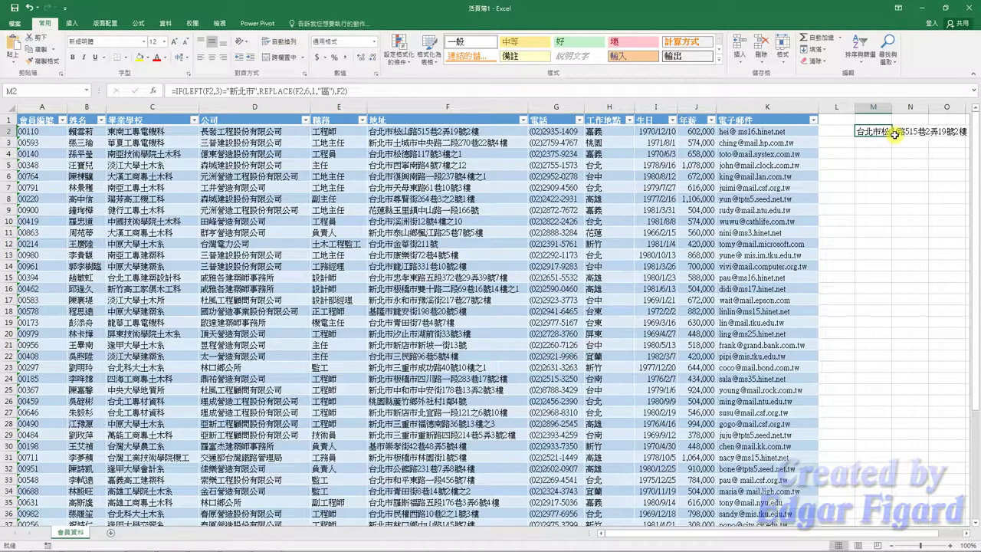
{"action": "left_click_drag", "start_coordinate": [893, 136], "coordinate": [872, 505]}
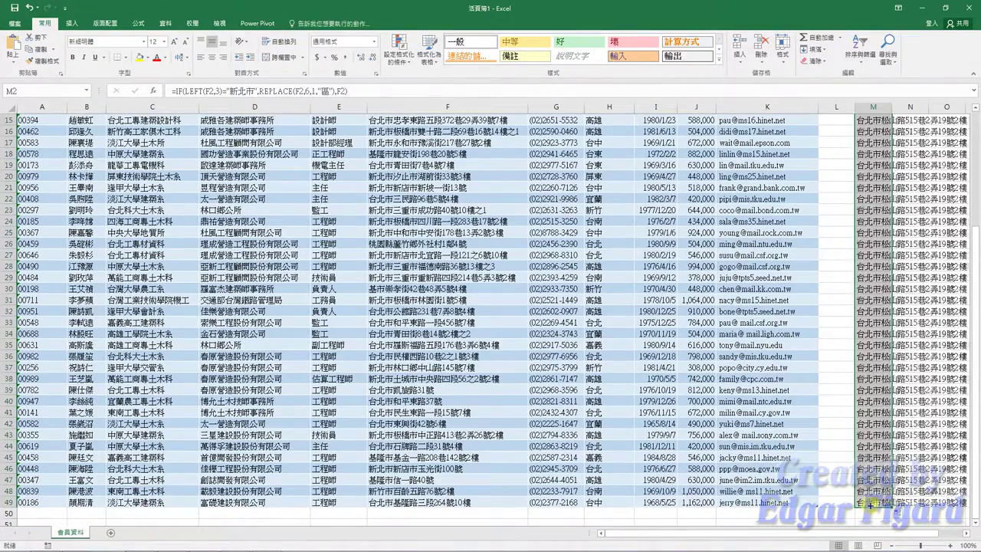
Paste the results of M2:M49 as values only over the 地址 column from F2, and clear helper column M.
{"action": "key", "text": "ctrl+c"}
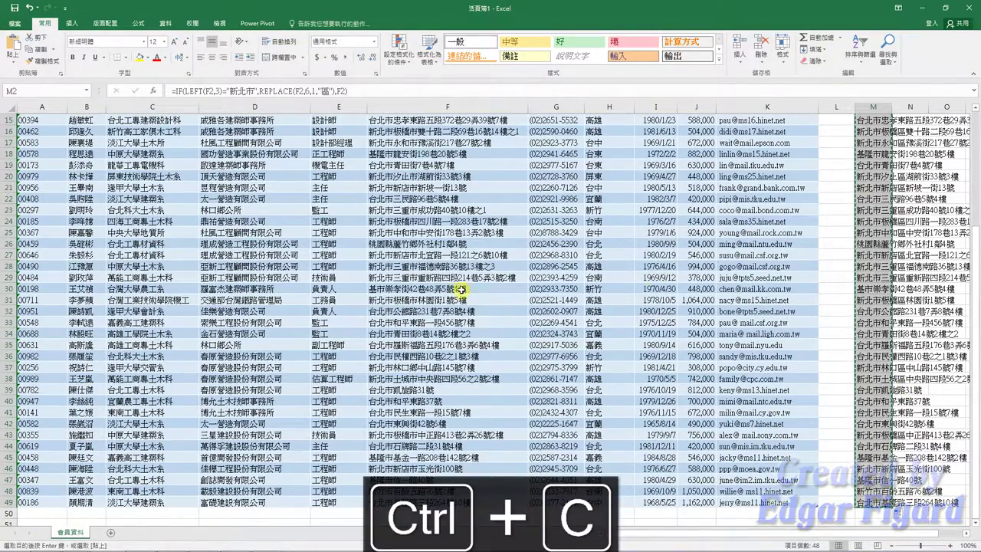
{"action": "scroll", "coordinate": [400, 267], "scroll_direction": "up", "scroll_amount": 5}
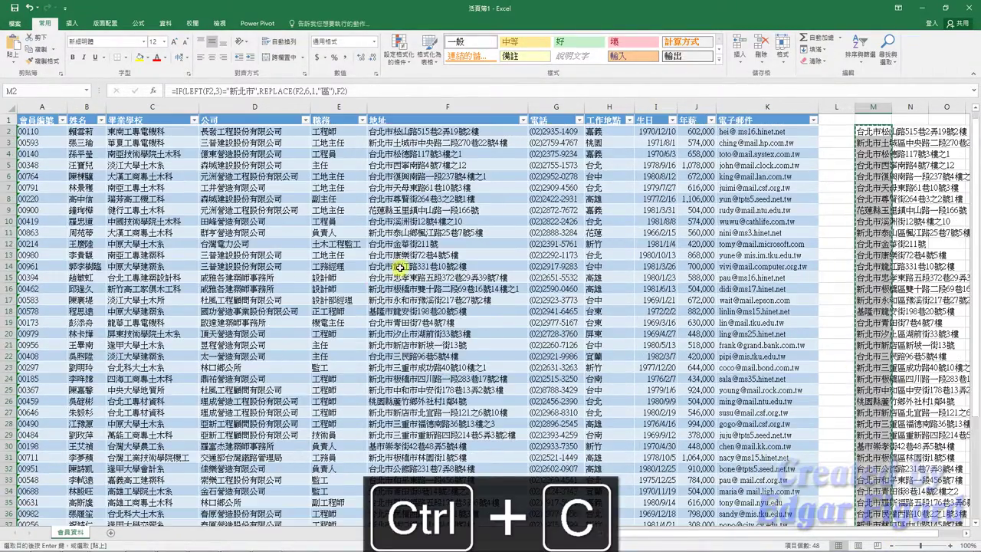
{"action": "left_click", "coordinate": [463, 132]}
{"action": "right_click", "coordinate": [463, 131]}
{"action": "left_click", "coordinate": [509, 184]}
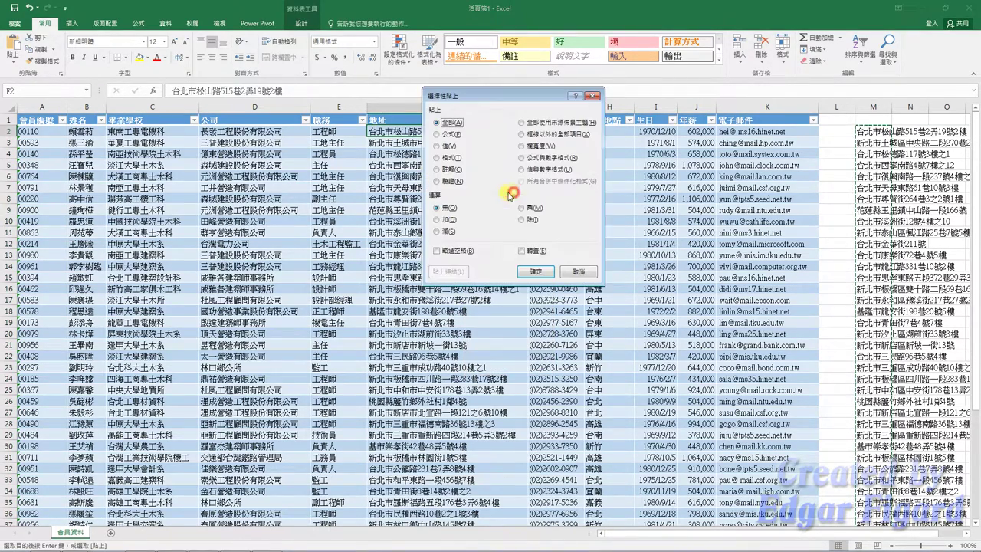
{"action": "left_click", "coordinate": [453, 157]}
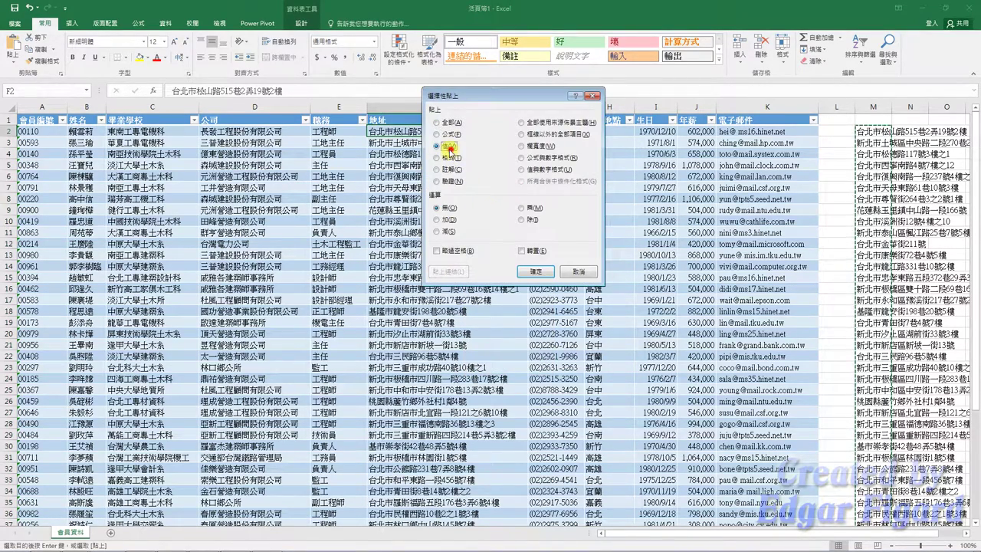
{"action": "left_click", "coordinate": [534, 272]}
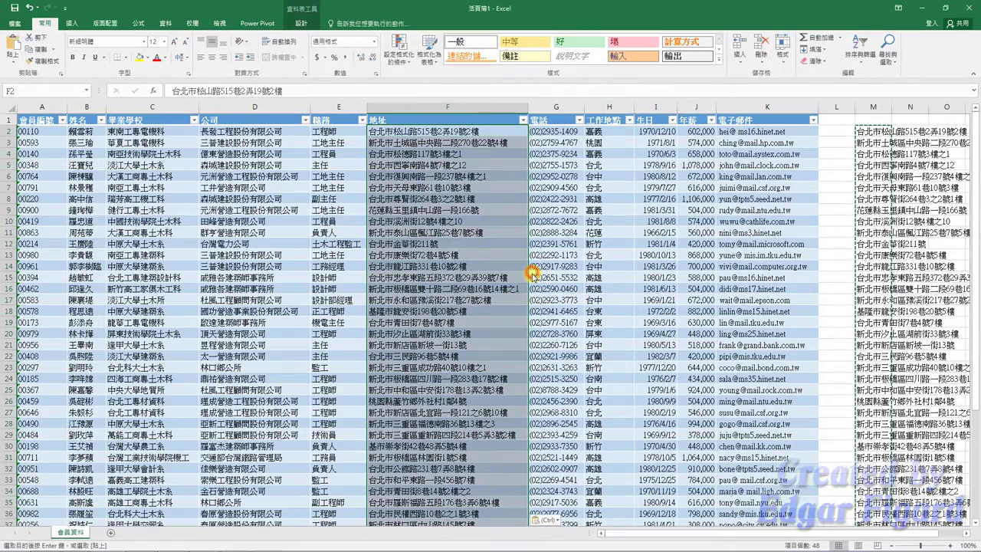
{"action": "left_click", "coordinate": [869, 106]}
{"action": "key", "text": "ctrl+z"}
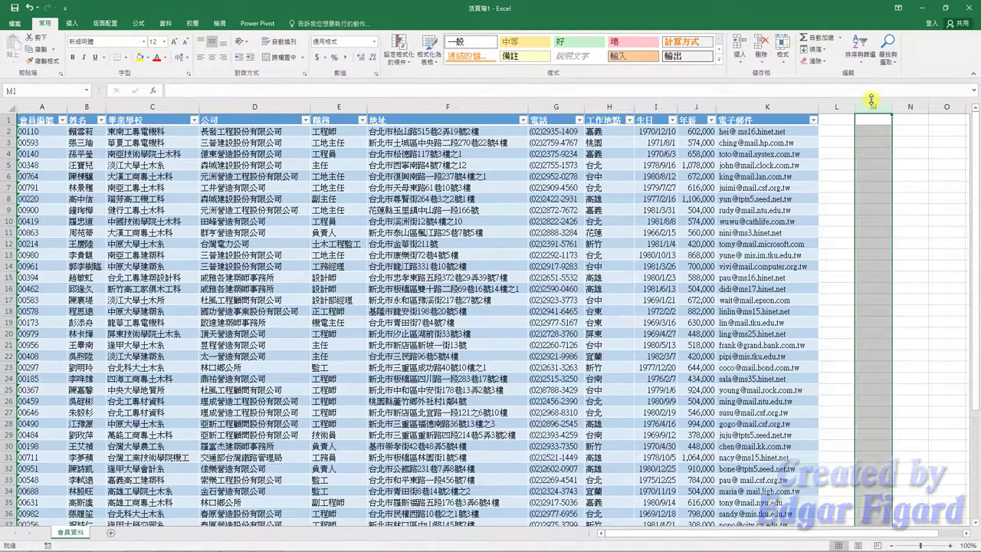
Remove all spaces from the 電子郵件 column from K2 down by replacing each space with nothing, and close the find-and-replace dialog.
{"action": "left_click", "coordinate": [767, 132]}
{"action": "key", "text": "ctrl+shift+Down"}
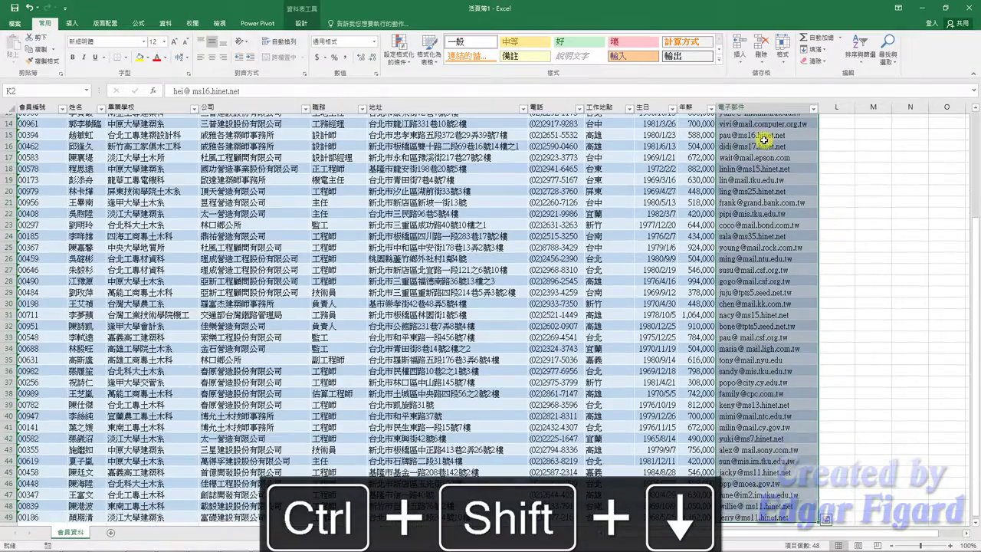
{"action": "left_click", "coordinate": [885, 61]}
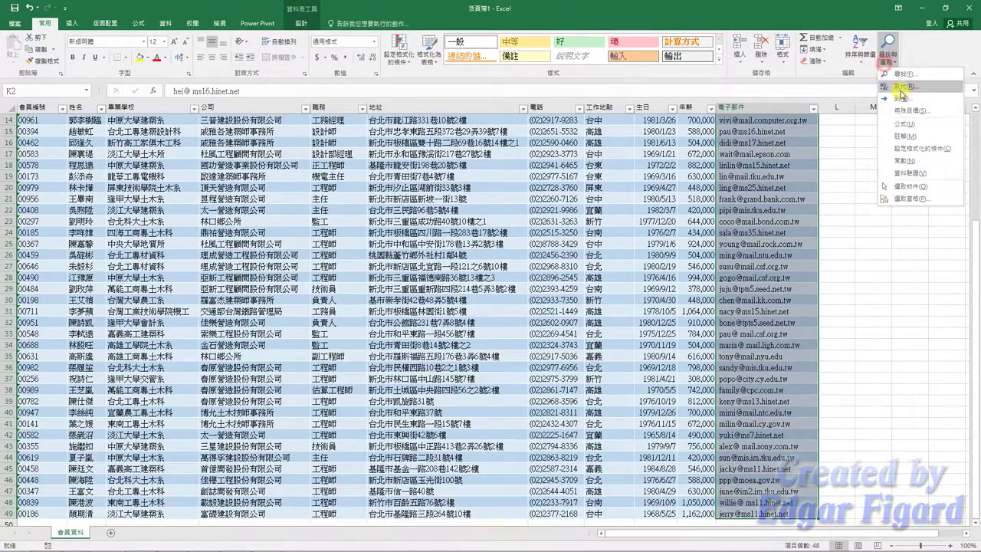
{"action": "left_click", "coordinate": [903, 92]}
{"action": "key", "text": "BackSpace"}
{"action": "key", "text": "BackSpace"}
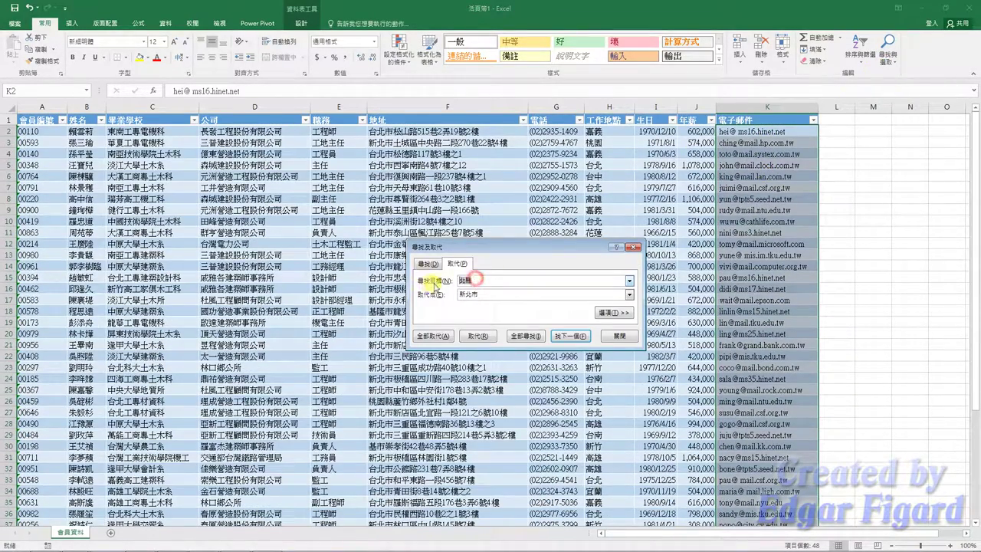
{"action": "left_click", "coordinate": [485, 293]}
{"action": "key", "text": "BackSpace"}
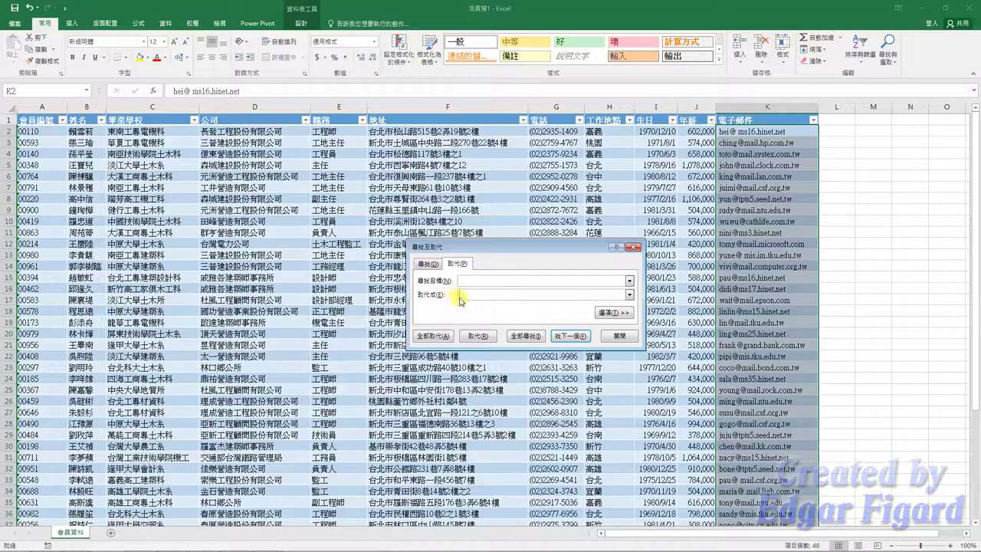
{"action": "left_click", "coordinate": [431, 335]}
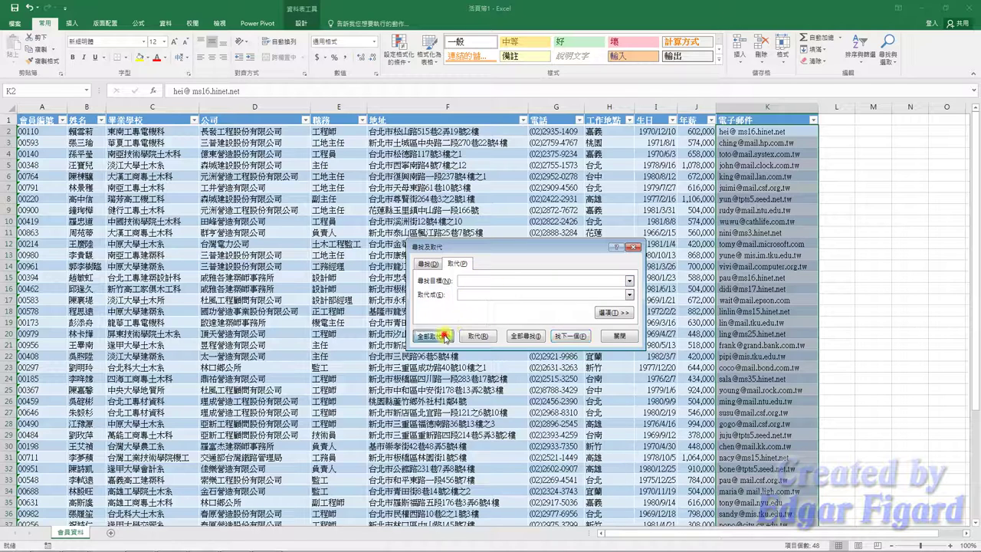
{"action": "left_click", "coordinate": [482, 308]}
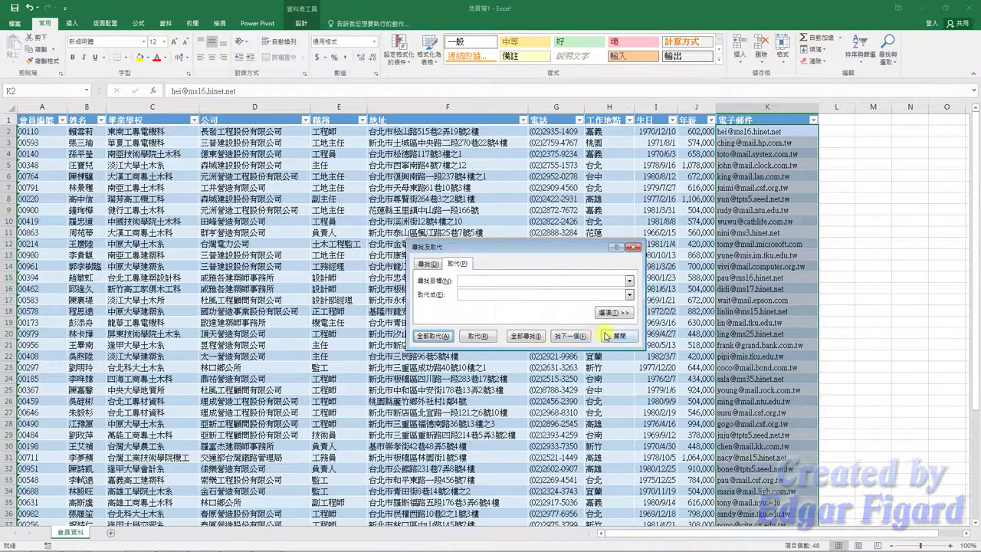
{"action": "left_click", "coordinate": [616, 336]}
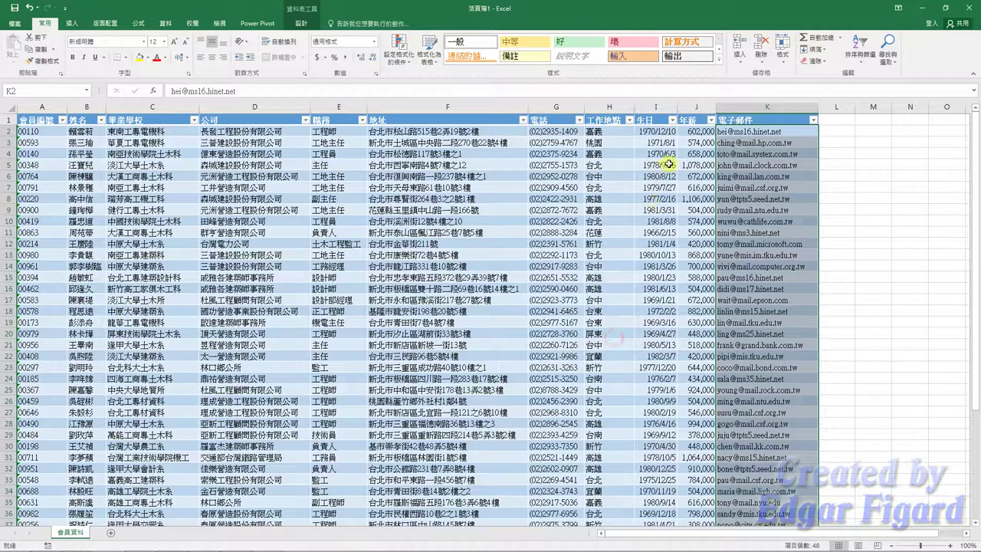
Open the cell formatting for the 年薪 data from J2 to J49 and set the custom number format ;;;.
{"action": "left_click", "coordinate": [694, 132]}
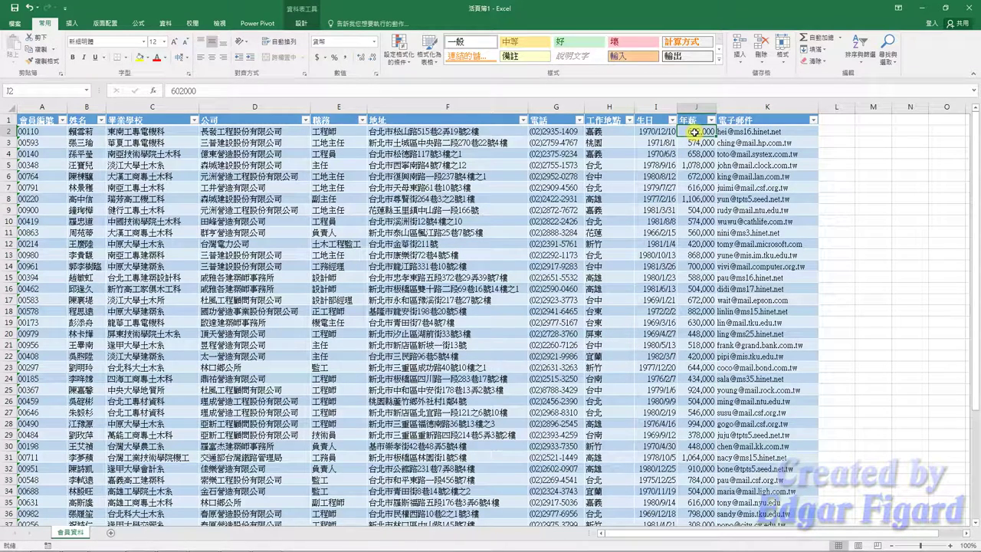
{"action": "key", "text": "ctrl+shift+Down"}
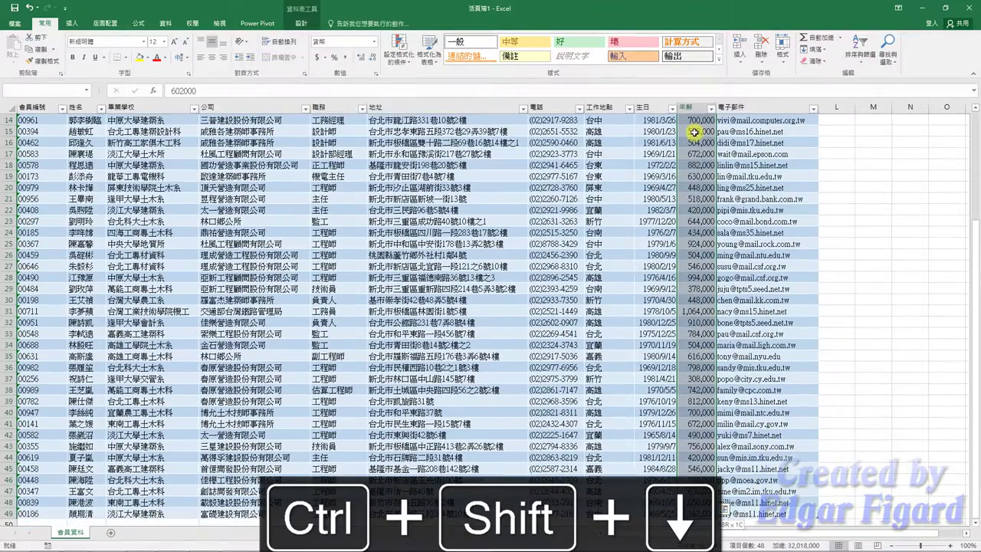
{"action": "right_click", "coordinate": [695, 132]}
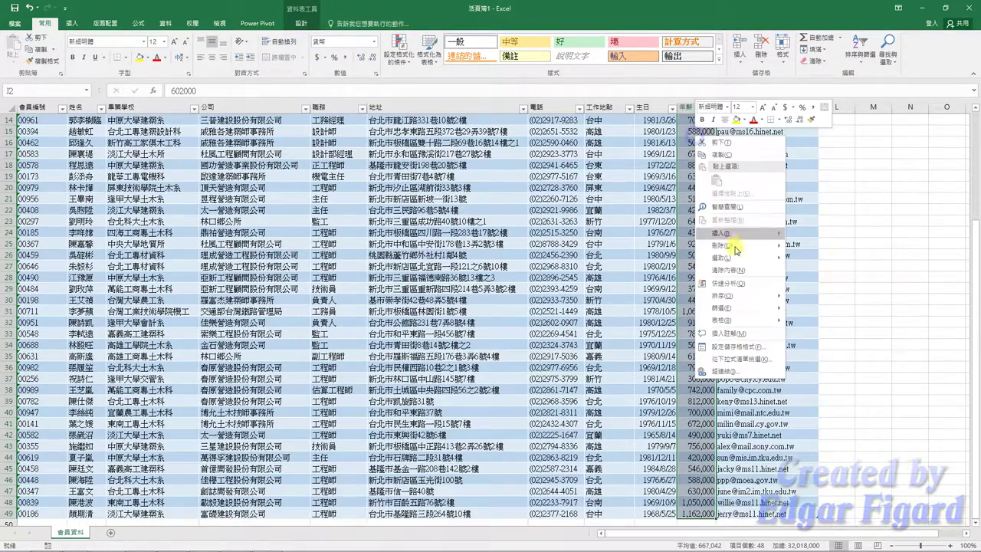
{"action": "left_click", "coordinate": [741, 349]}
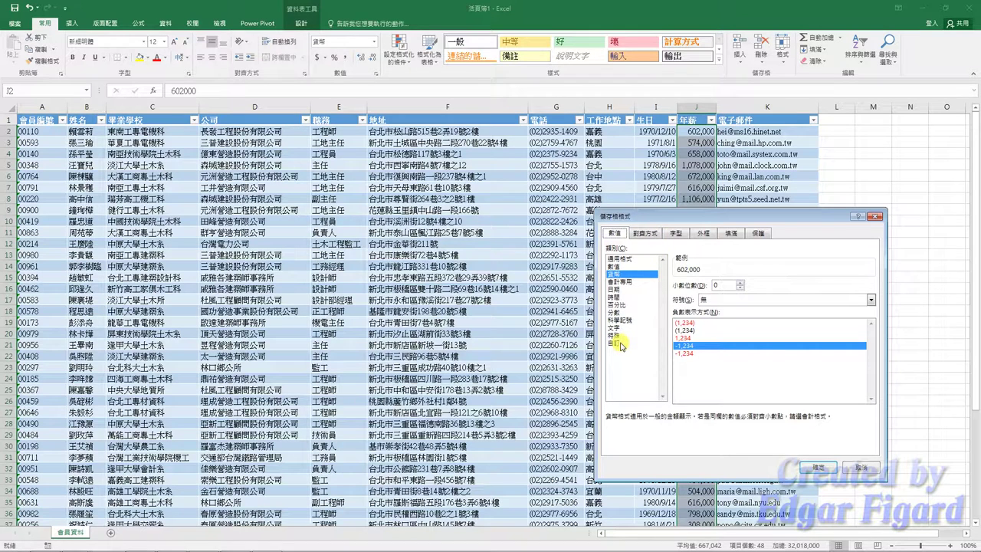
{"action": "left_click", "coordinate": [619, 344]}
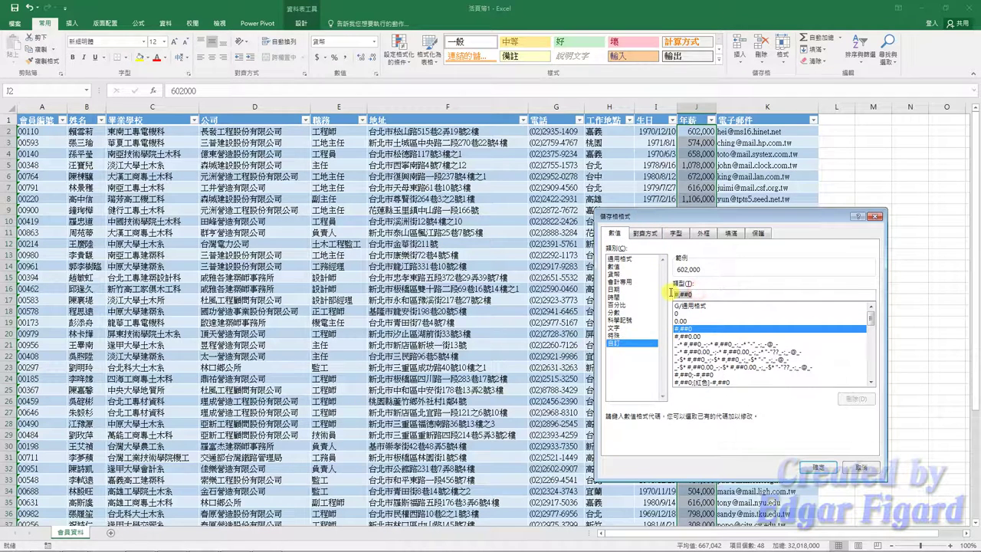
{"action": "type", "text": ";;;"}
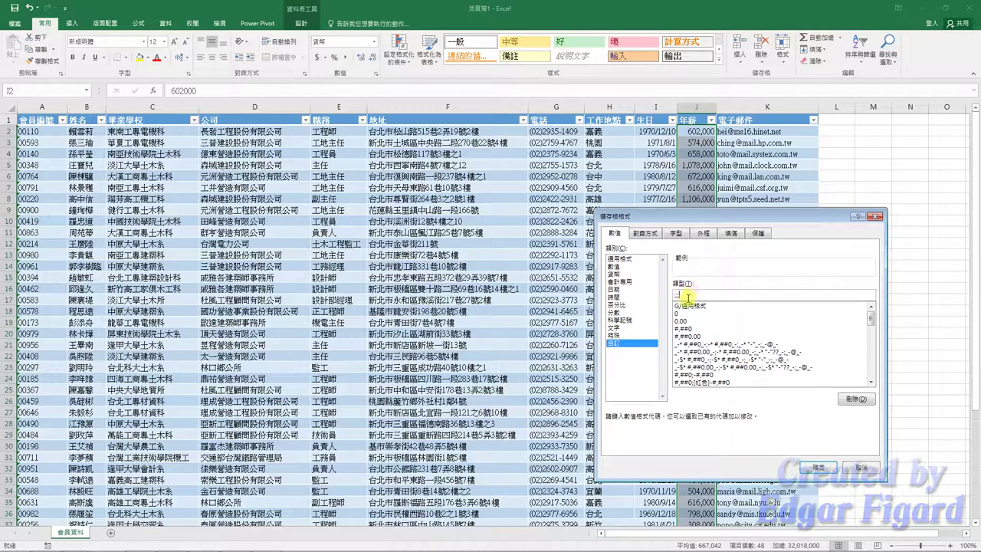
{"action": "double_click", "coordinate": [688, 298]}
Enable the 隱藏 protection option for the selected 年薪 cells and apply the formatting.
{"action": "left_click", "coordinate": [755, 233]}
{"action": "left_click", "coordinate": [622, 262]}
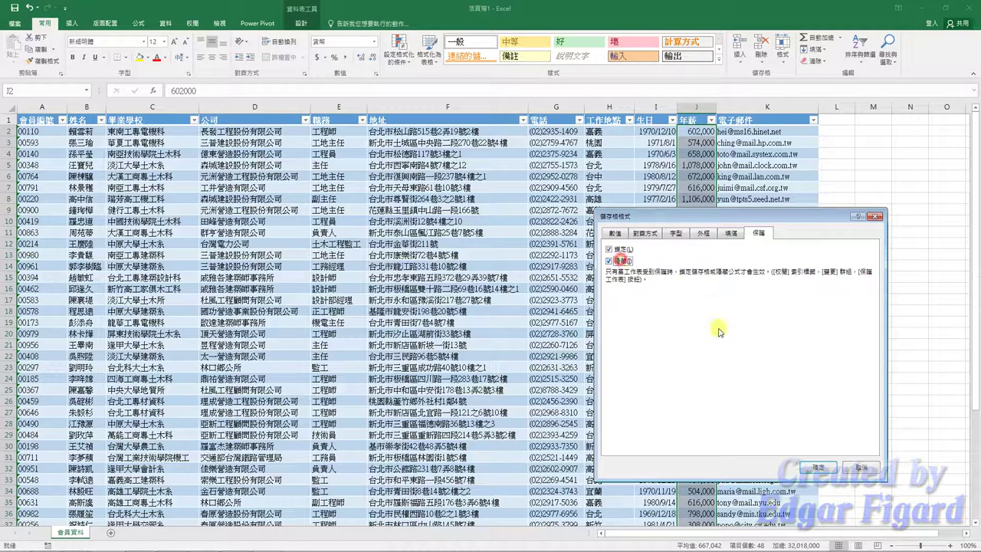
{"action": "left_click", "coordinate": [819, 467]}
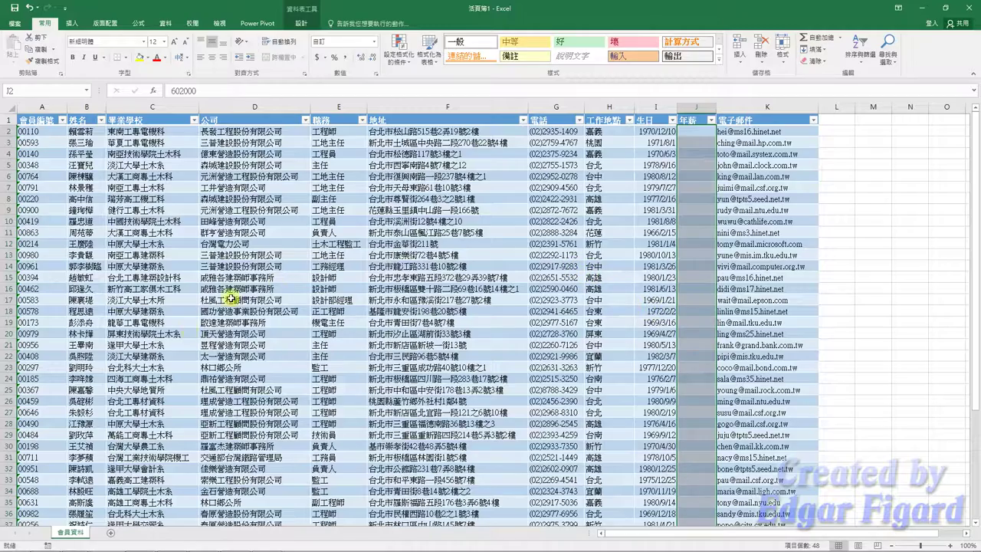
Insert a comment on cell B33 in the 姓名 column stating that member's role title.
{"action": "left_click", "coordinate": [102, 390]}
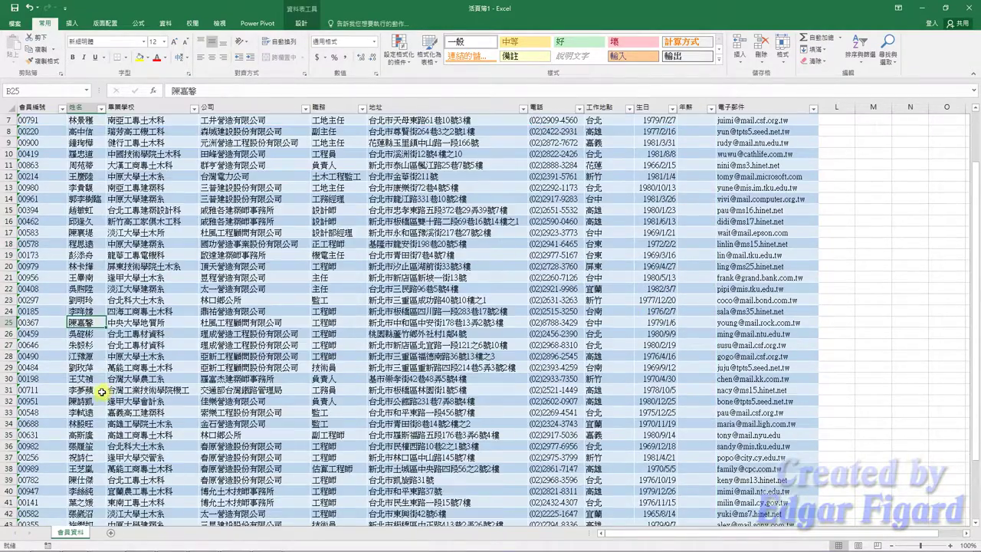
{"action": "scroll", "coordinate": [102, 390], "scroll_direction": "down", "scroll_amount": 5}
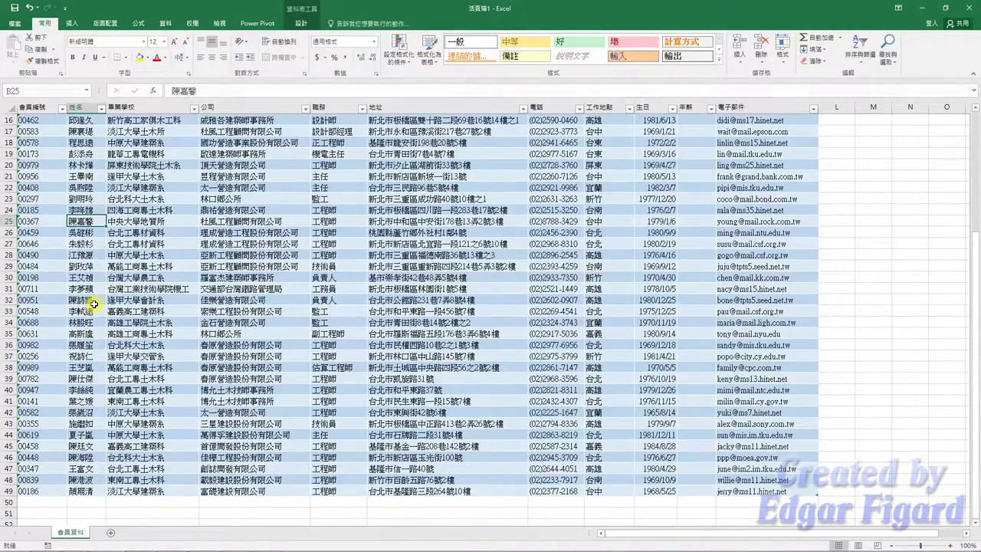
{"action": "right_click", "coordinate": [82, 312]}
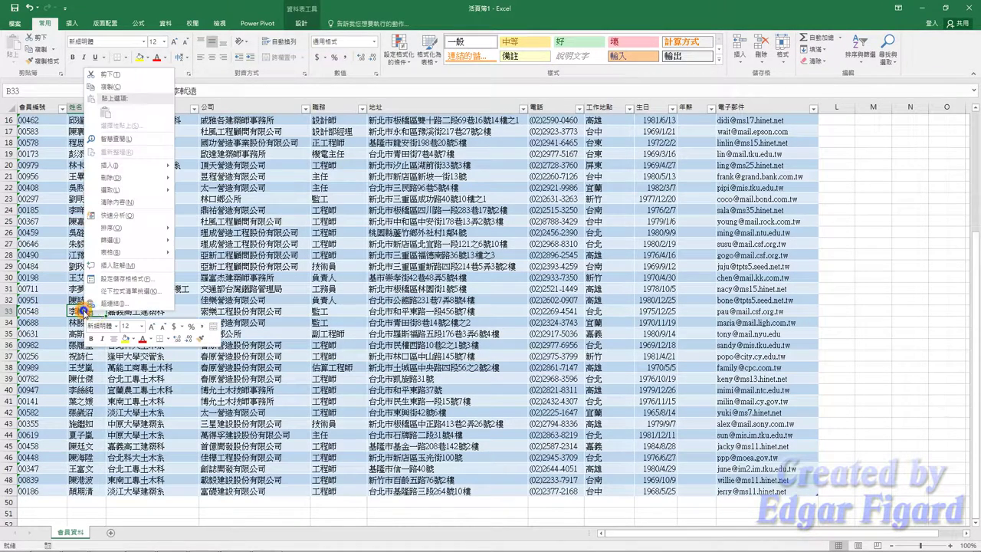
{"action": "left_click", "coordinate": [127, 266]}
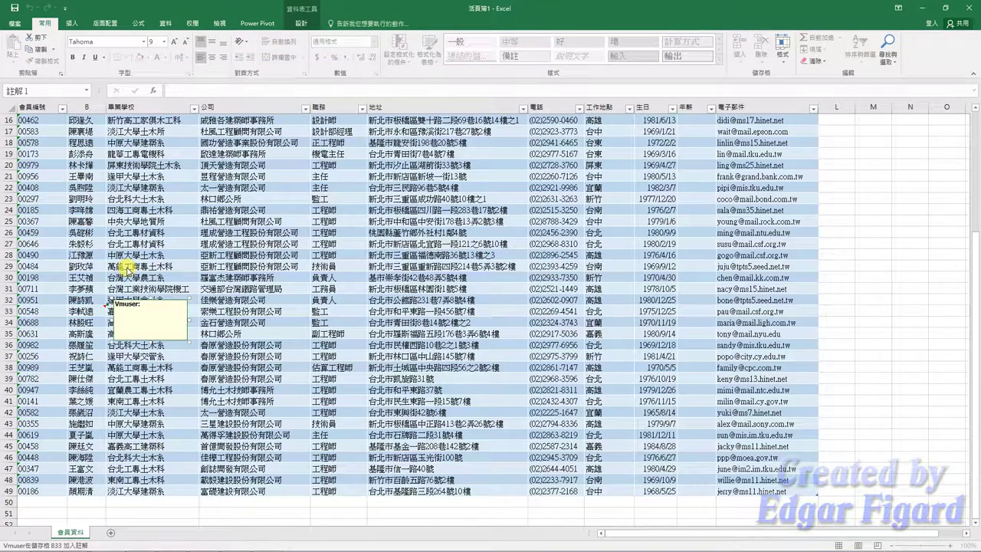
{"action": "type", "text": "ㄙ"}
{"action": "type", "text": "書"}
{"action": "type", "text": "員"}
Insert a comment with the text 副會長 on cell B40 in the 姓名 column.
{"action": "left_click", "coordinate": [88, 389]}
{"action": "right_click", "coordinate": [88, 389]}
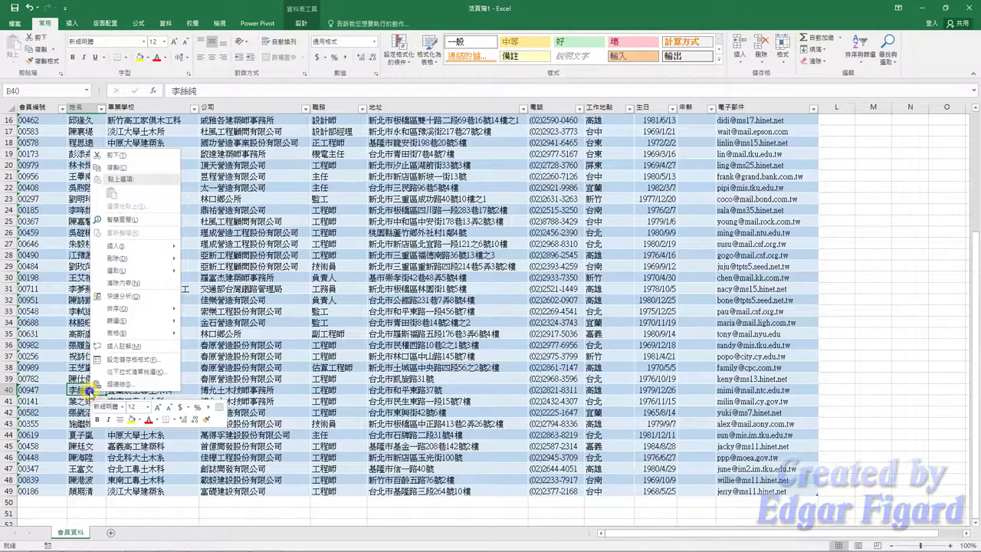
{"action": "left_click", "coordinate": [132, 346]}
{"action": "type", "text": "副會長"}
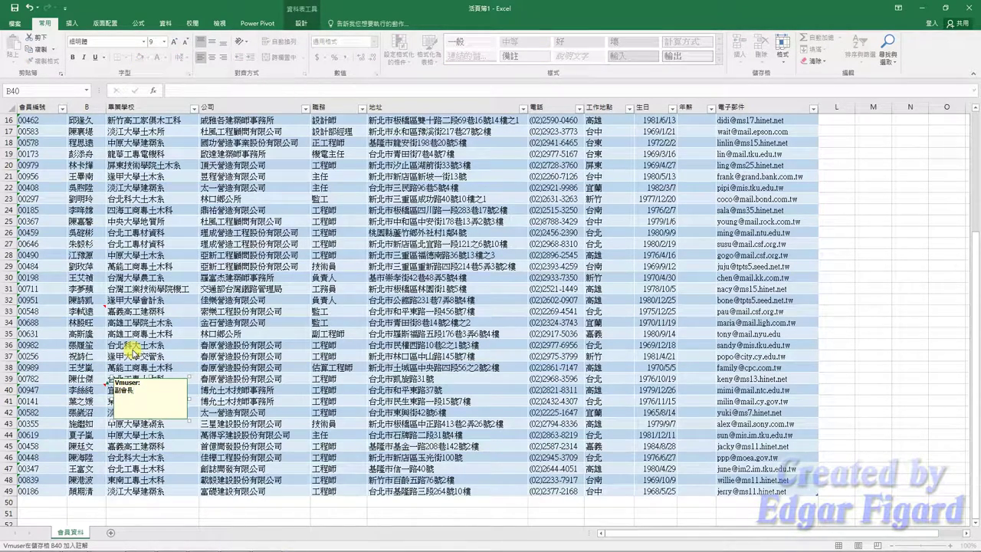
{"action": "left_click", "coordinate": [133, 349]}
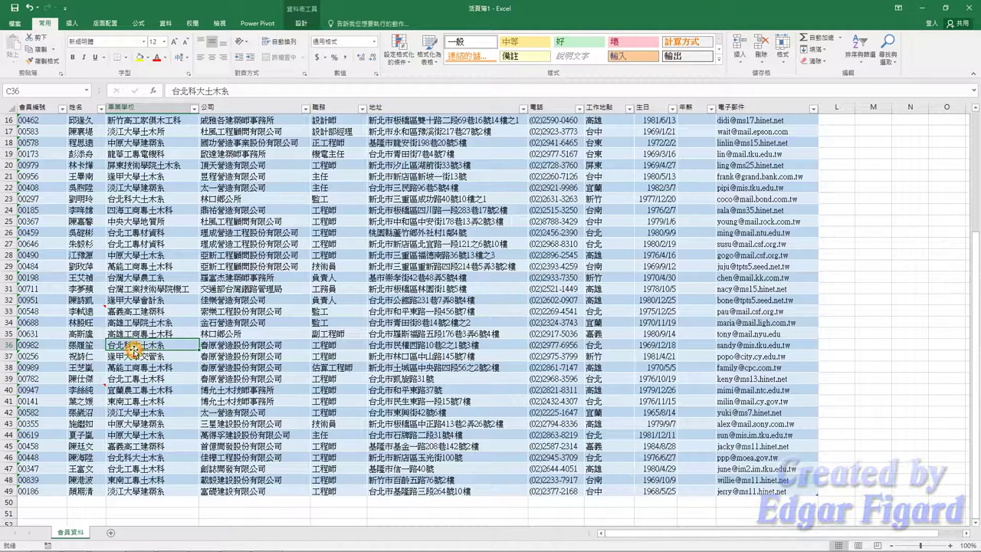
Open the page setup and set both the left and right margins to 0.6.
{"action": "left_click", "coordinate": [105, 23]}
{"action": "left_click", "coordinate": [219, 50]}
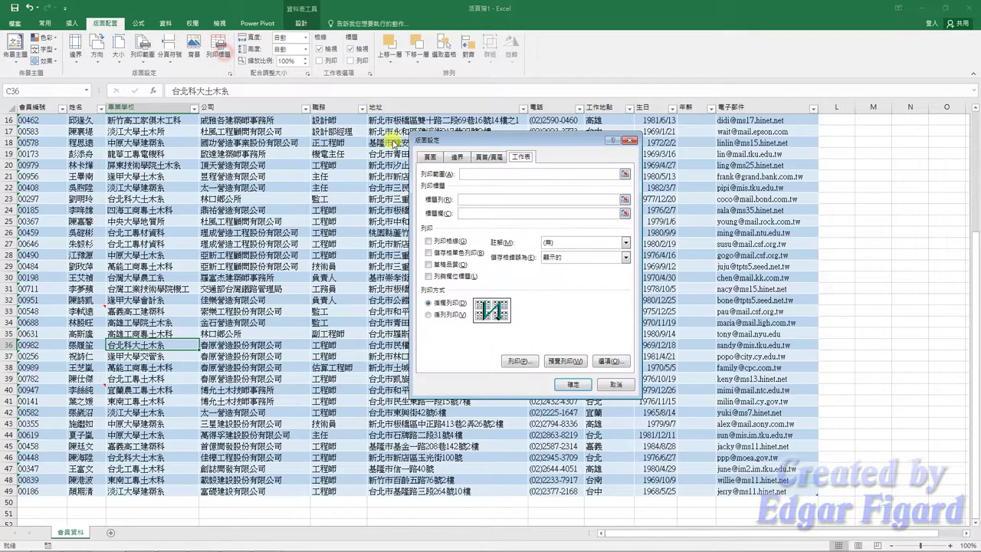
{"action": "left_click", "coordinate": [455, 157]}
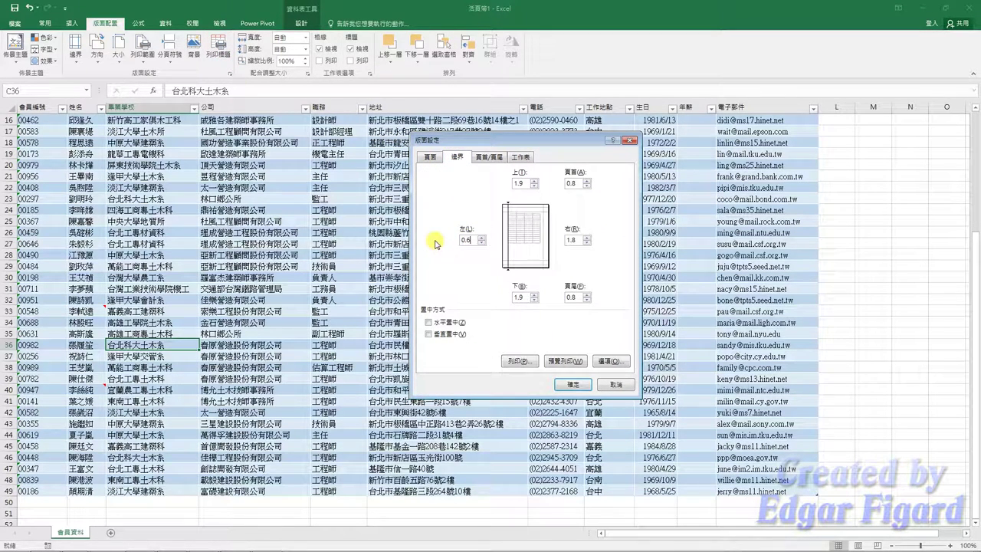
{"action": "key", "text": "Tab"}
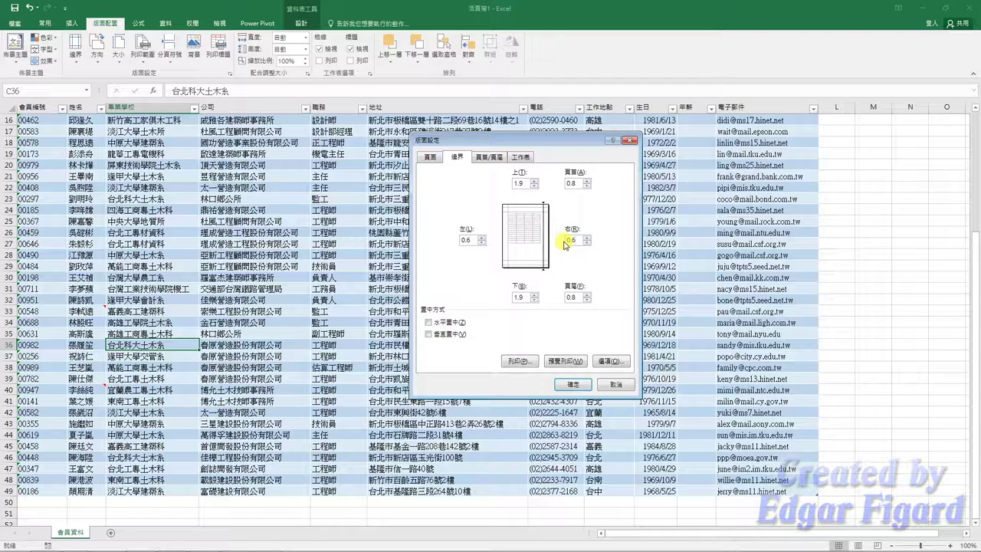
Set row 1 ($1:$1) as the title row repeated on every printed page.
{"action": "left_click", "coordinate": [523, 157]}
{"action": "left_click", "coordinate": [626, 201]}
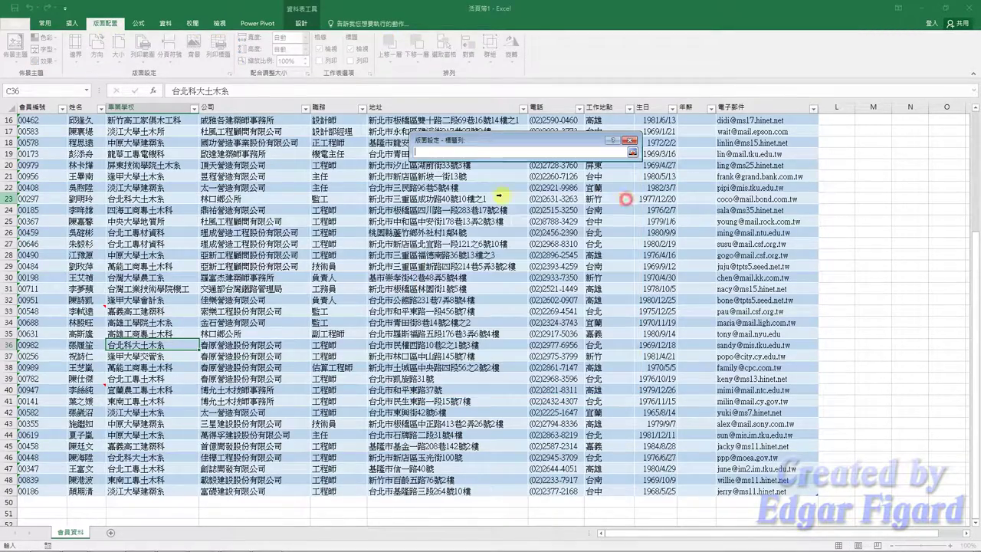
{"action": "scroll", "coordinate": [175, 120], "scroll_direction": "up", "scroll_amount": 5}
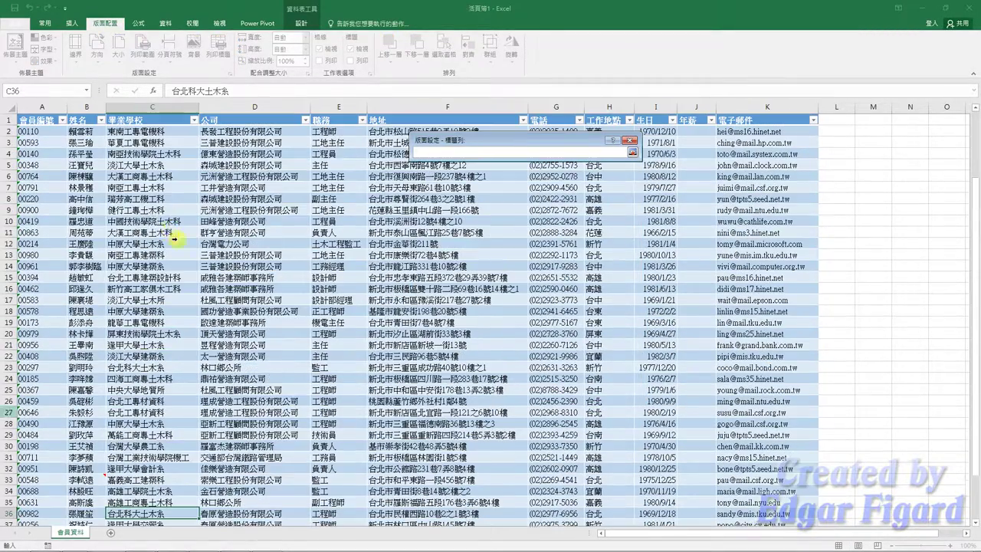
{"action": "left_click", "coordinate": [5, 120]}
{"action": "left_click", "coordinate": [632, 151]}
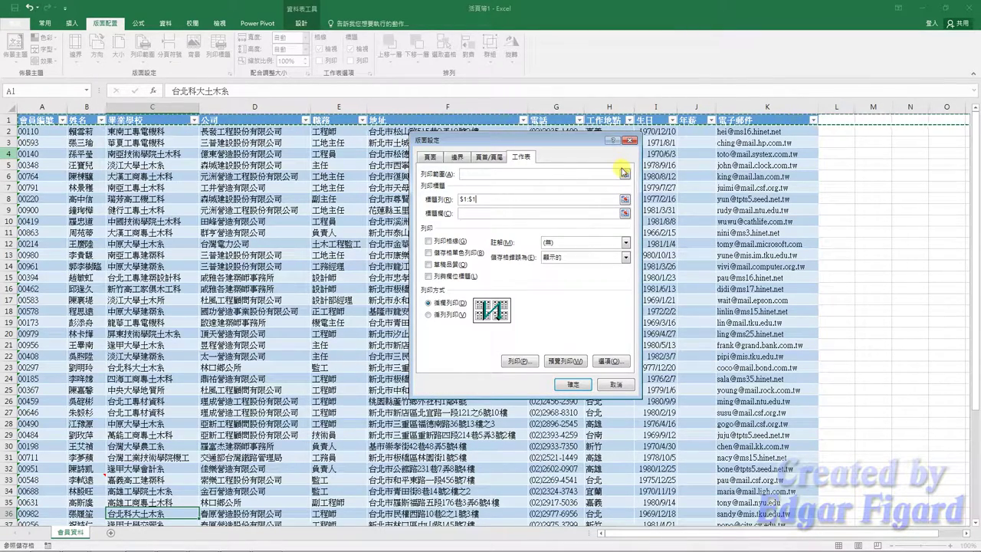
Set the page orientation to landscape (橫向) and switch the scaling to fit-to-pages (調整成).
{"action": "left_click", "coordinate": [430, 156]}
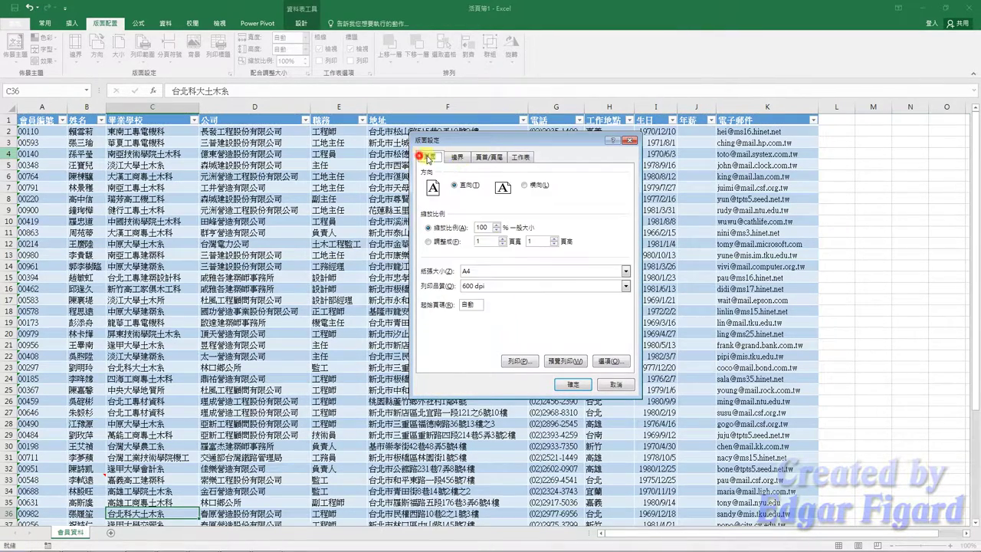
{"action": "left_click", "coordinate": [523, 185]}
{"action": "left_click", "coordinate": [427, 241]}
Create a custom footer and start its centre section with 第 followed by the page number code &[頁碼].
{"action": "left_click", "coordinate": [490, 157]}
{"action": "left_click", "coordinate": [544, 235]}
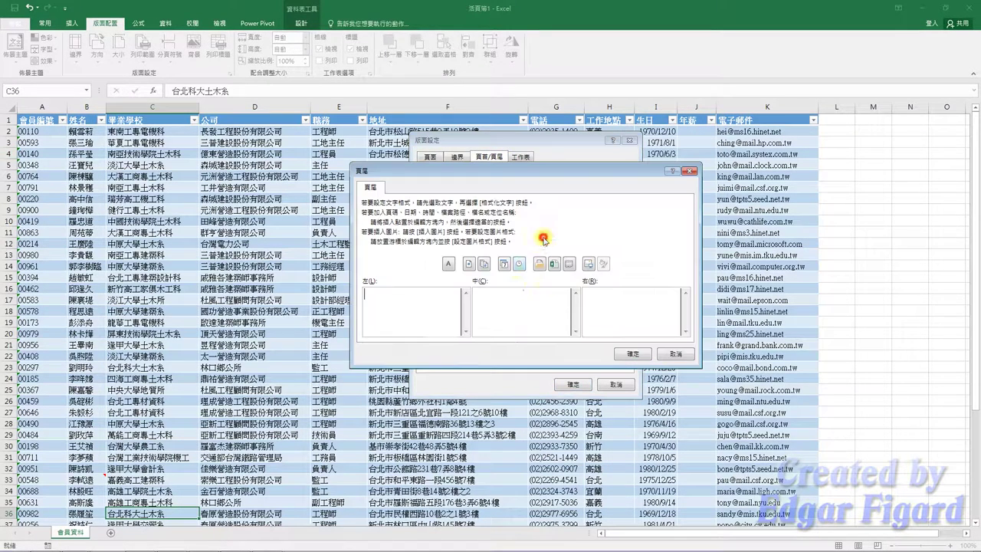
{"action": "left_click", "coordinate": [516, 305]}
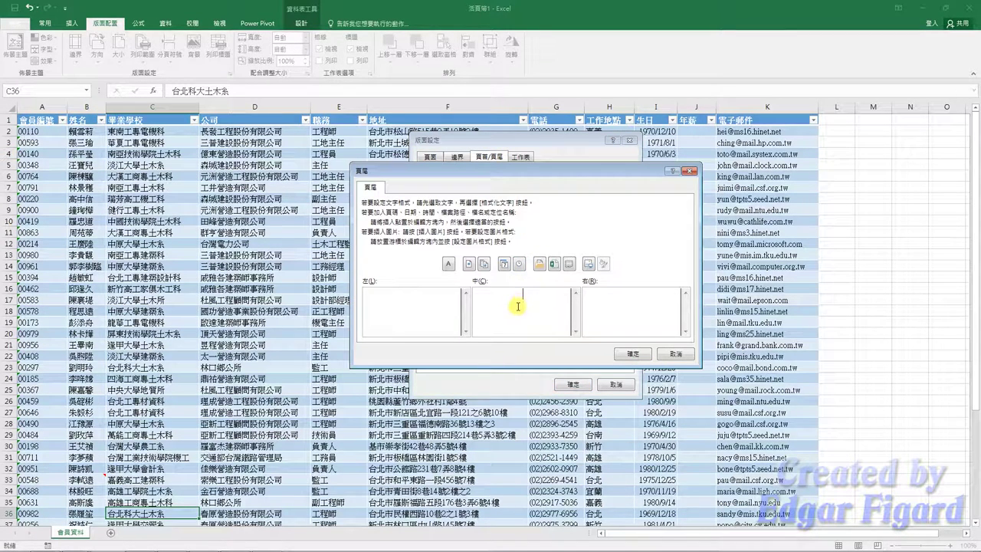
{"action": "type", "text": "h"}
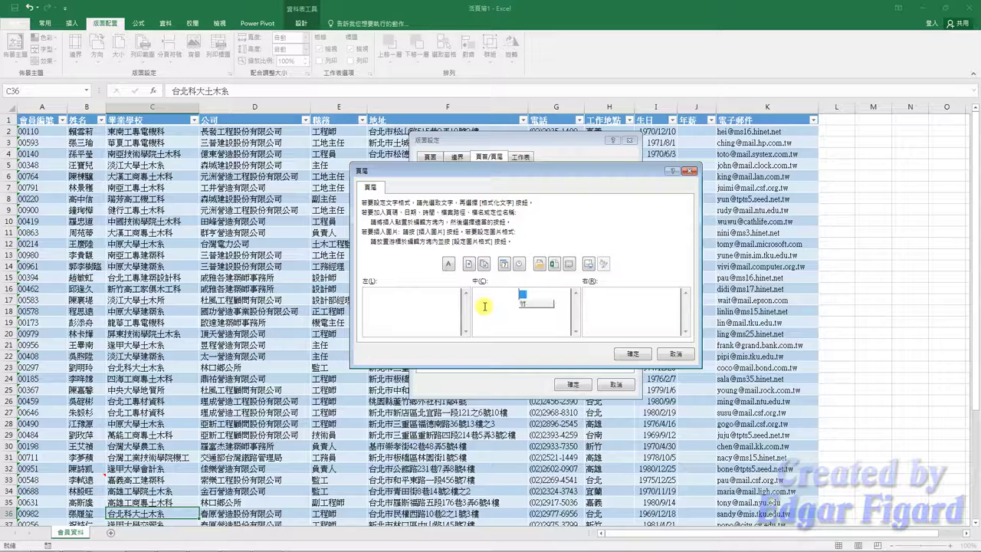
{"action": "key", "text": "space"}
{"action": "left_click", "coordinate": [468, 264]}
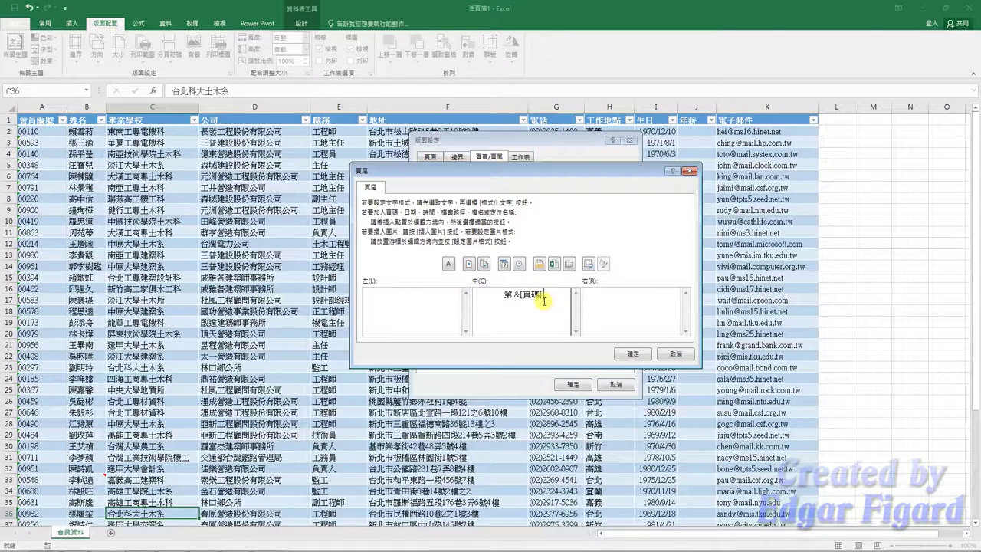
Continue the footer's centre section after the page number with 頁，共 followed by the total pages code &[總頁數].
{"action": "type", "text": "mbuc"}
{"action": "key", "text": "space"}
{"action": "type", "text": "1"}
{"action": "type", "text": "，"}
{"action": "type", "text": "tc"}
{"action": "key", "text": "space"}
{"action": "key", "text": "1"}
{"action": "left_click", "coordinate": [486, 264]}
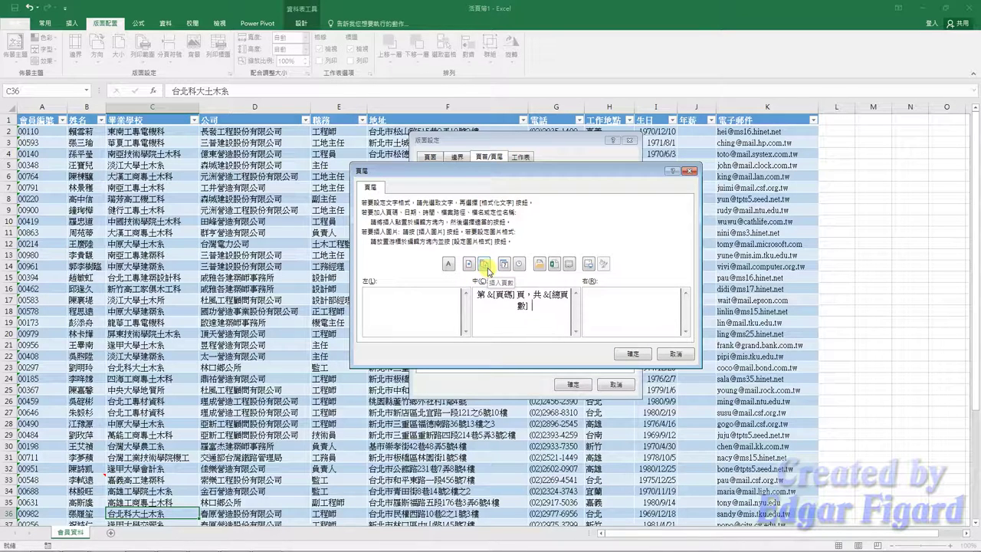
End the centre footer text with 頁 and apply the custom footer and page setup.
{"action": "type", "text": "mbuc"}
{"action": "key", "text": "space"}
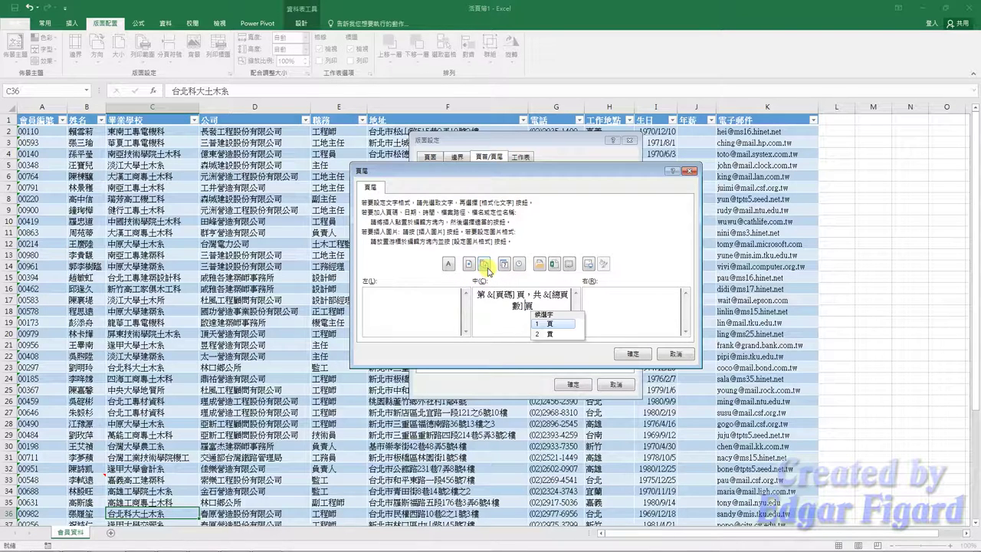
{"action": "key", "text": "1"}
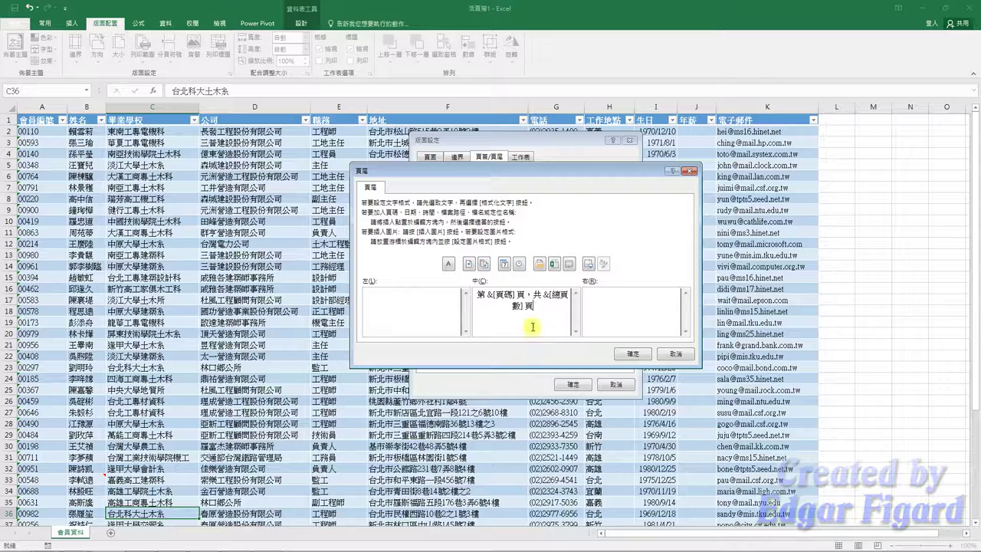
{"action": "left_click_drag", "start_coordinate": [542, 305], "coordinate": [465, 293]}
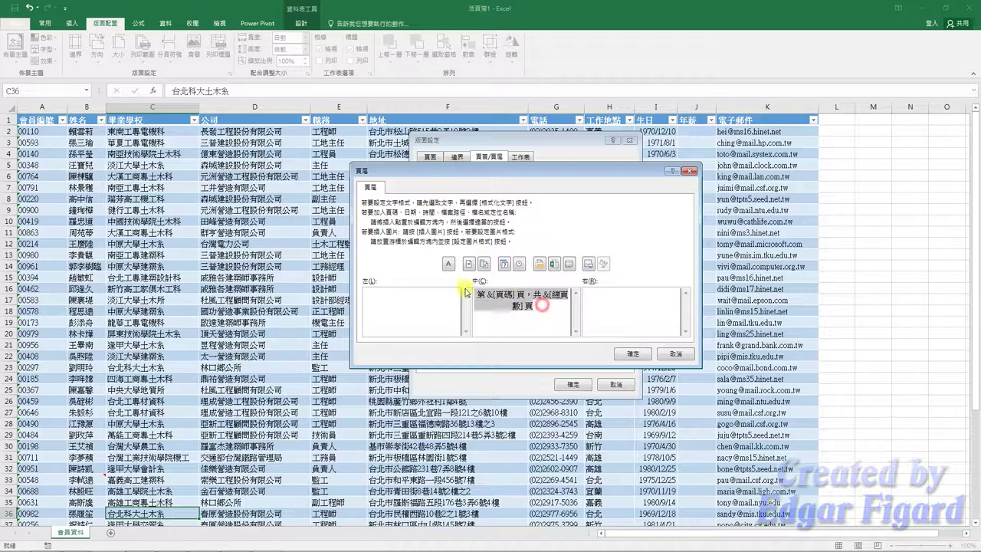
{"action": "left_click", "coordinate": [634, 353]}
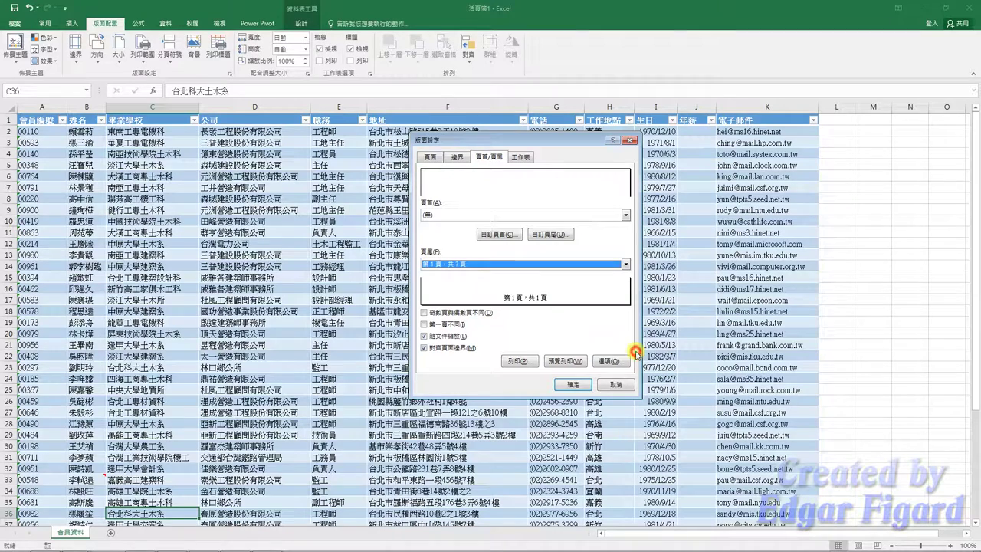
{"action": "left_click", "coordinate": [576, 385]}
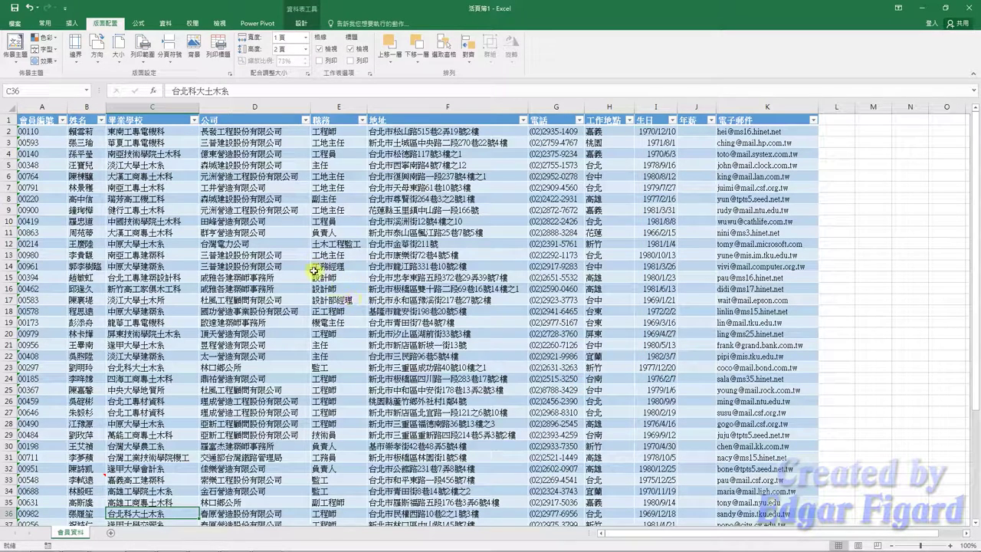
Create a new user-editable range for the protected sheet and set its referenced cells to D2:I49.
{"action": "left_click", "coordinate": [164, 23]}
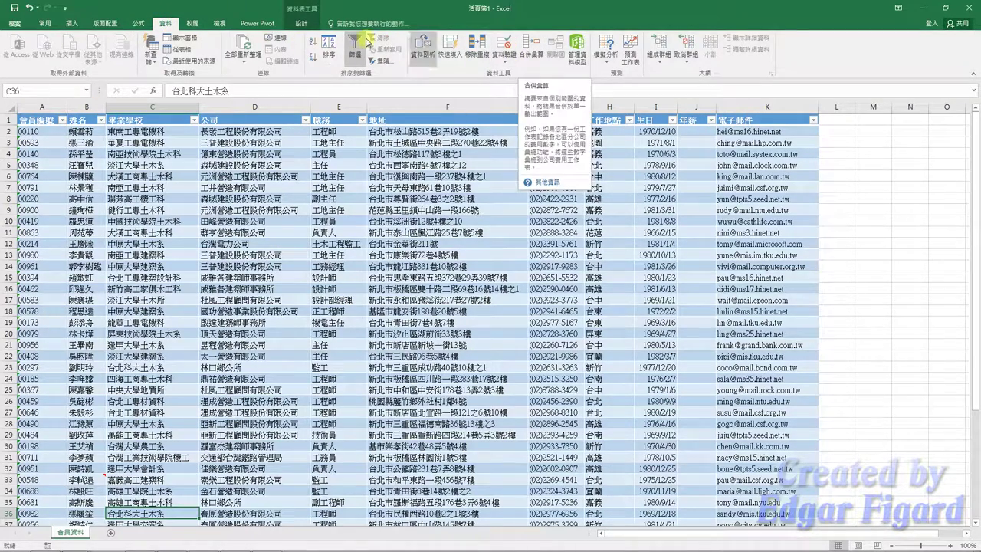
{"action": "left_click", "coordinate": [201, 26]}
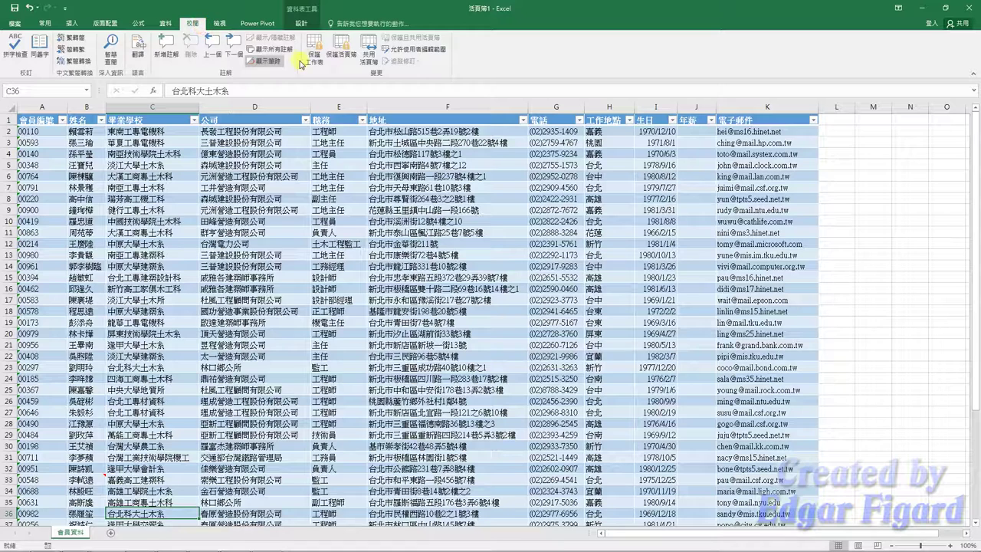
{"action": "left_click", "coordinate": [435, 52]}
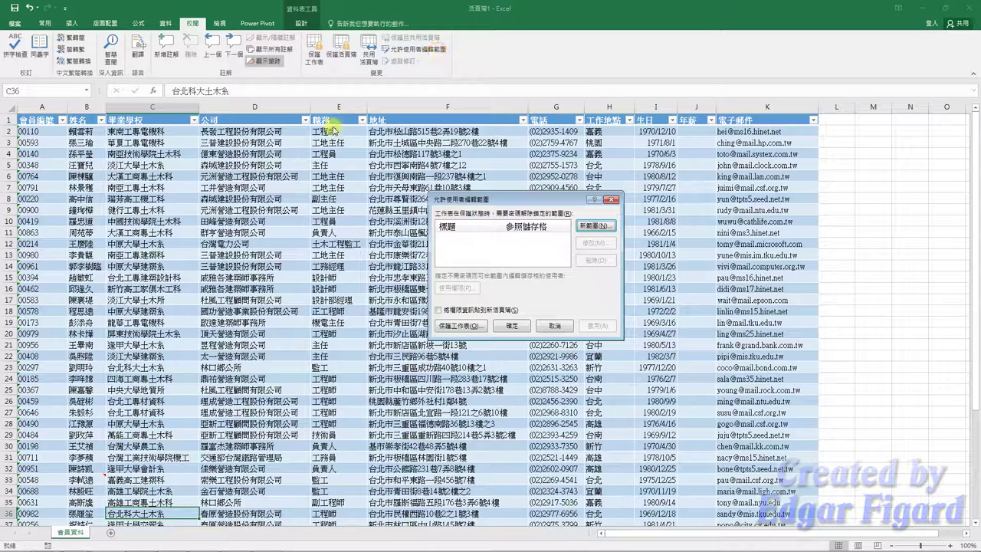
{"action": "left_click", "coordinate": [590, 226]}
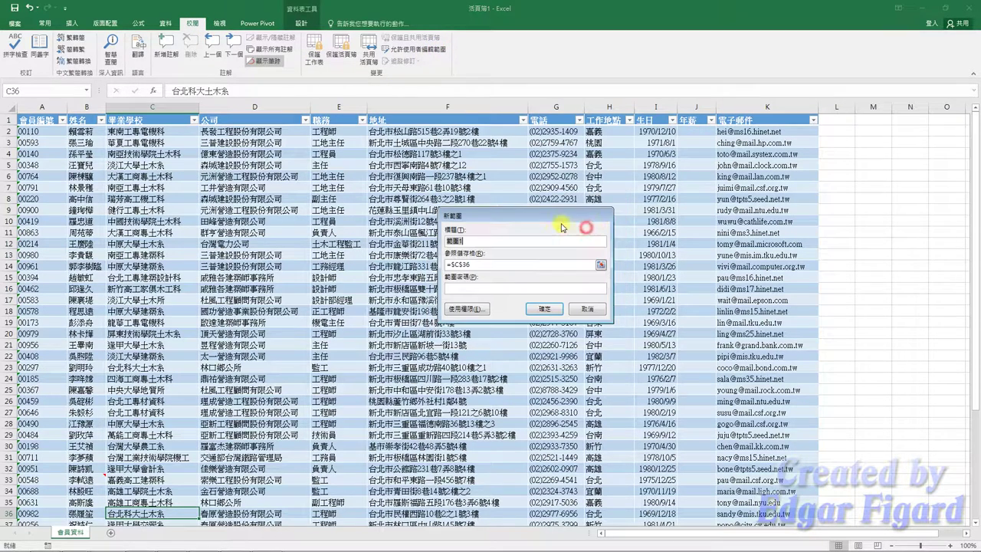
{"action": "left_click", "coordinate": [600, 265]}
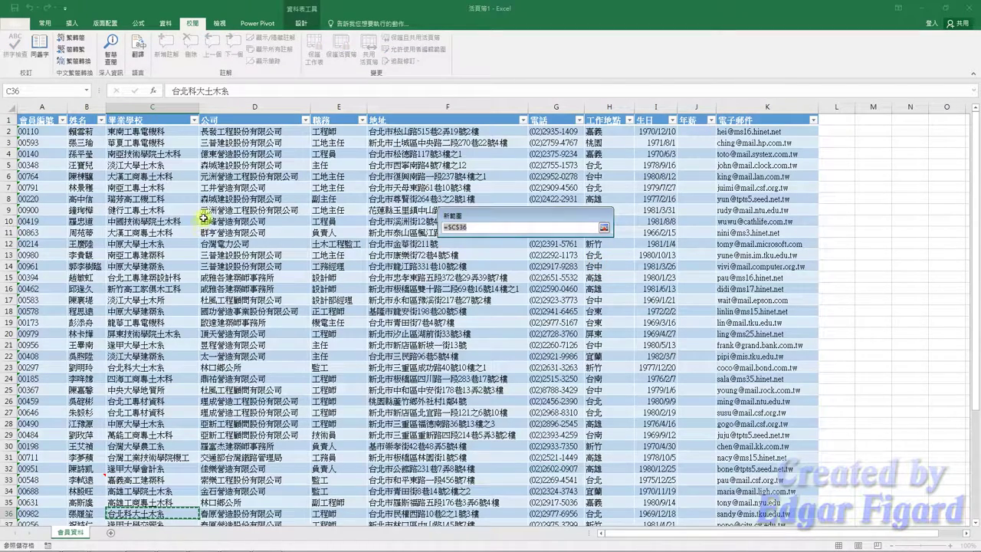
{"action": "left_click", "coordinate": [222, 132]}
{"action": "left_click_drag", "start_coordinate": [241, 132], "coordinate": [646, 131]}
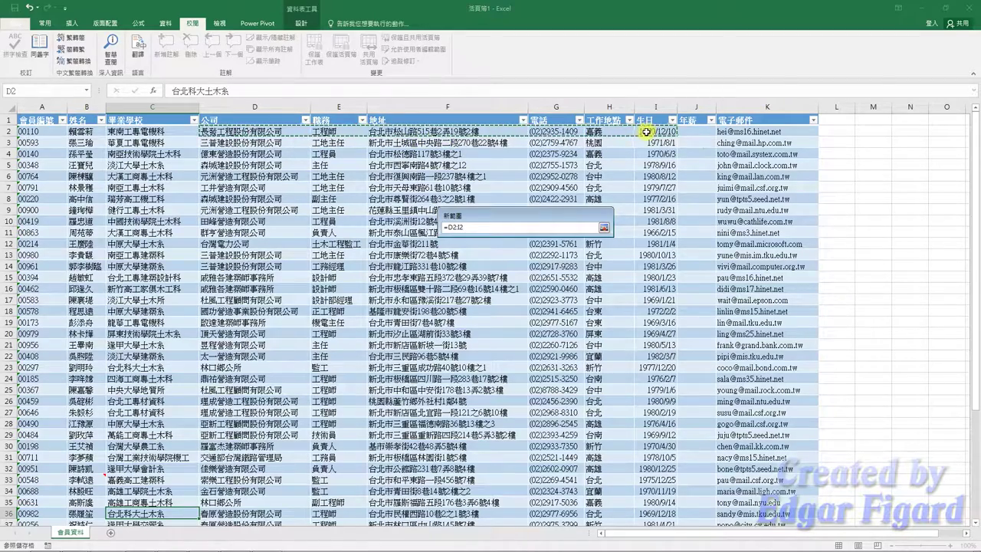
{"action": "key", "text": "BackSpace"}
{"action": "type", "text": "49"}
{"action": "key", "text": "ctrl+shift+Down"}
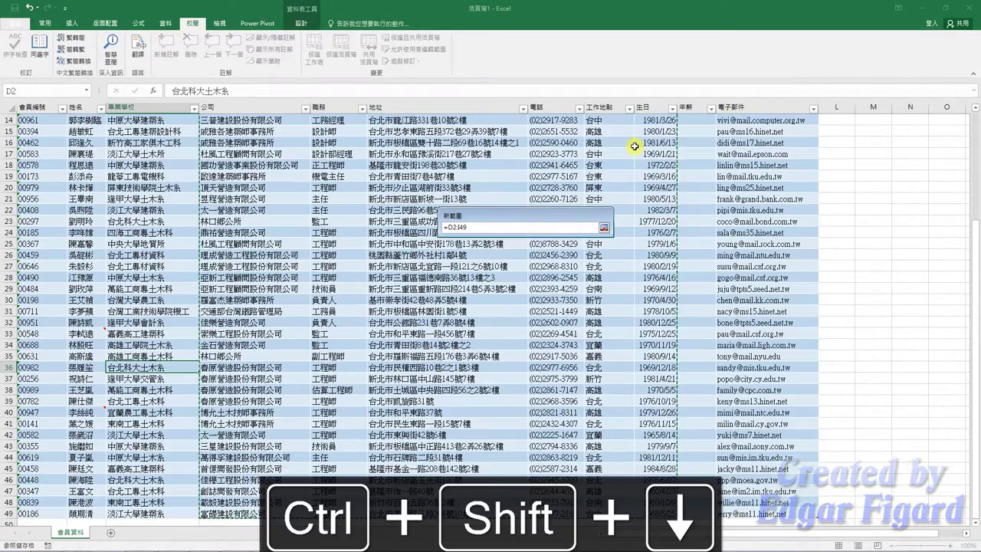
{"action": "scroll", "coordinate": [660, 214], "scroll_direction": "up", "scroll_amount": 4}
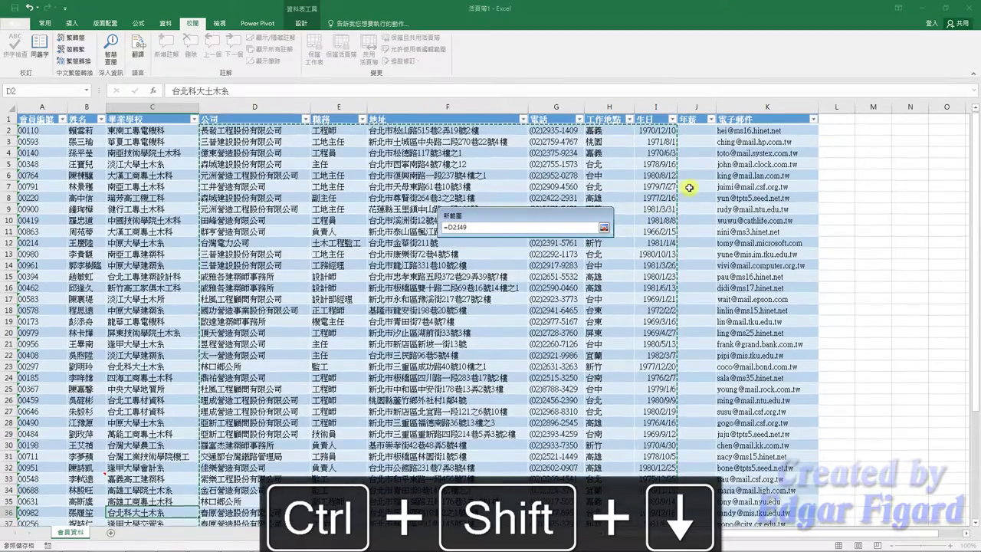
Add K2:K49 to the new editable range and protect the worksheet without a password, keeping the default permissions.
{"action": "left_click", "coordinate": [759, 132], "text": "ctrl"}
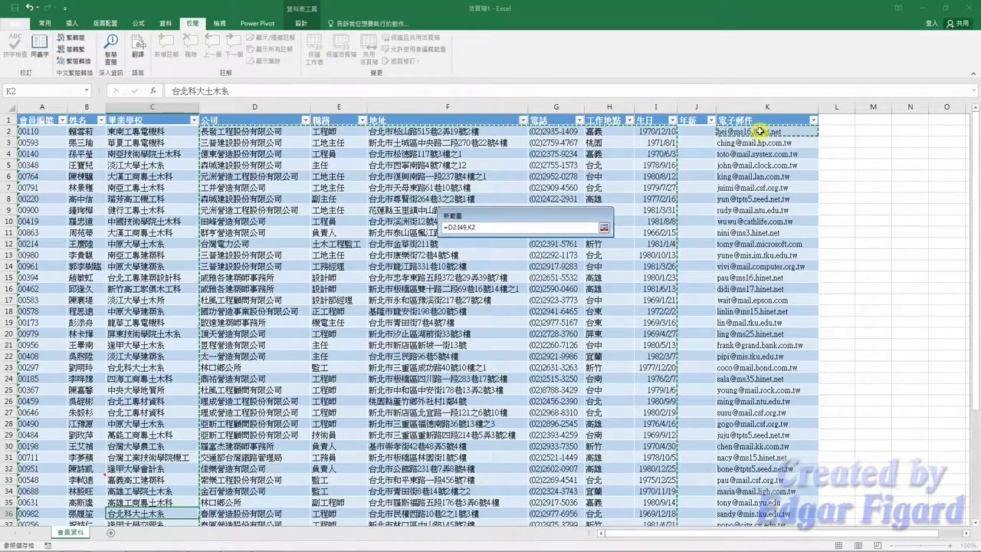
{"action": "key", "text": "ctrl+shift+Down"}
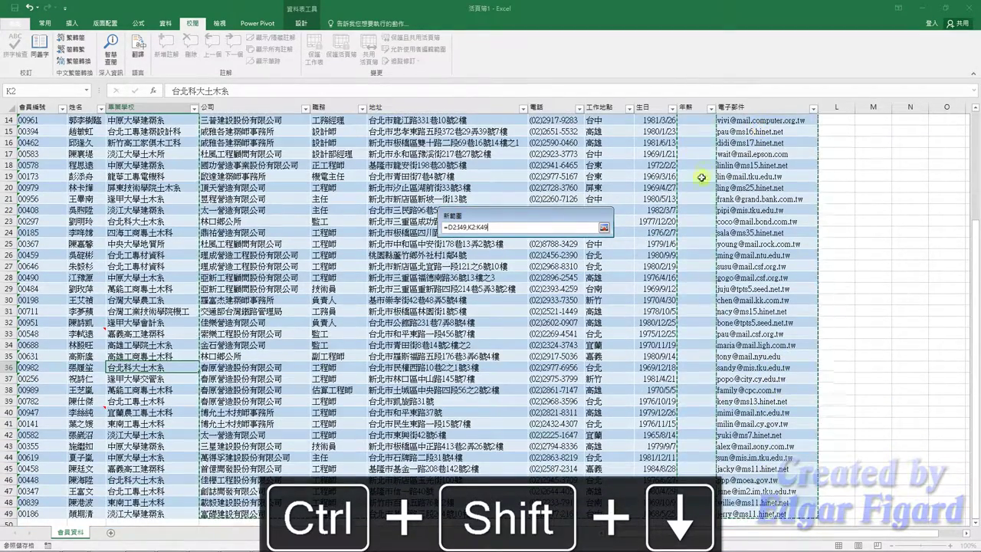
{"action": "left_click", "coordinate": [603, 227]}
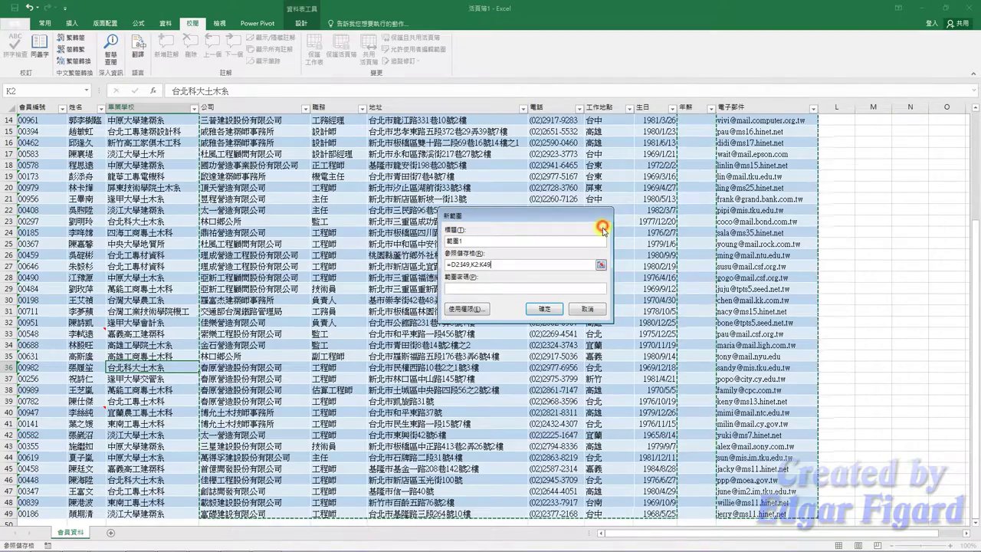
{"action": "left_click", "coordinate": [541, 310]}
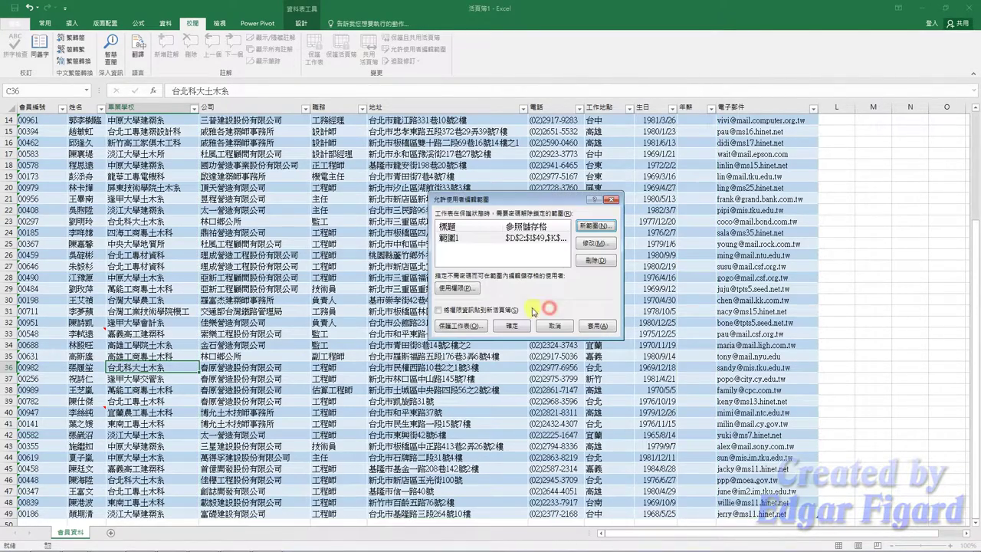
{"action": "left_click", "coordinate": [484, 328]}
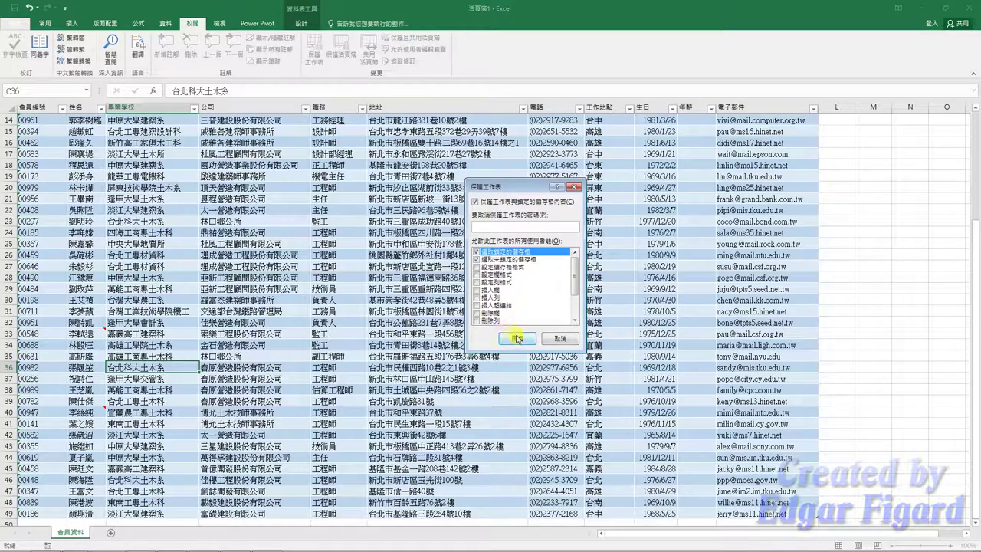
{"action": "left_click", "coordinate": [517, 338]}
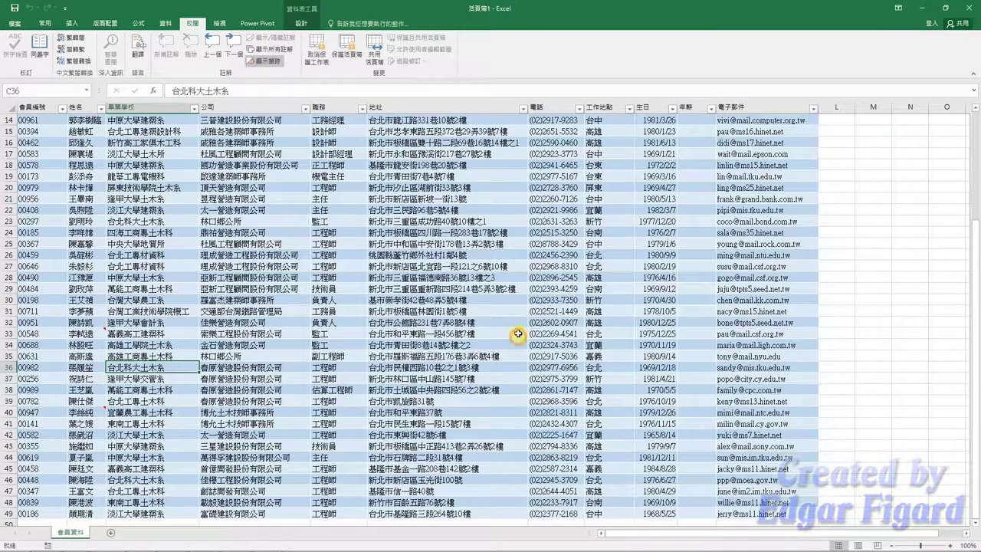
Save the workbook as exa05.xlsx in the C:\ANS.csf\EX05 folder.
{"action": "left_click", "coordinate": [16, 24]}
{"action": "left_click", "coordinate": [38, 127]}
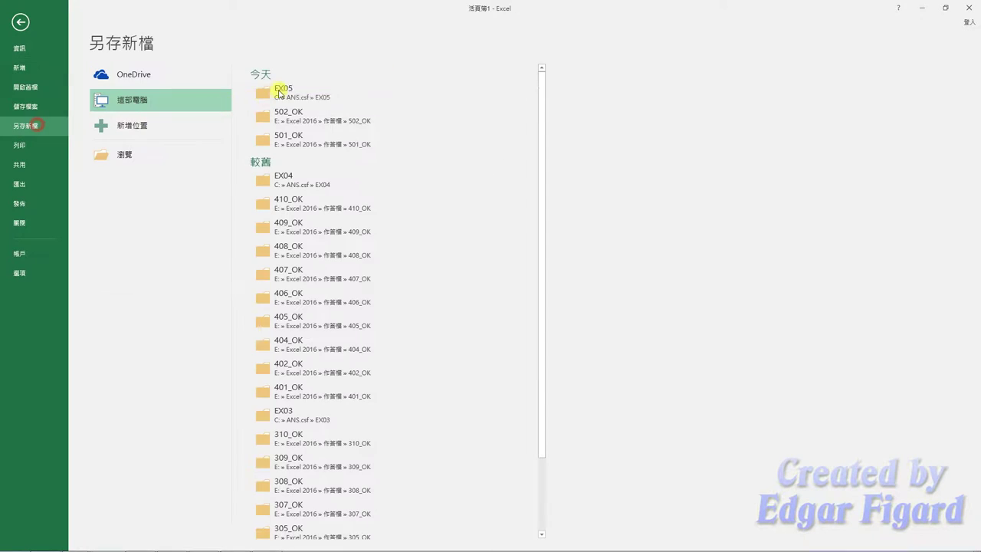
{"action": "left_click", "coordinate": [284, 92]}
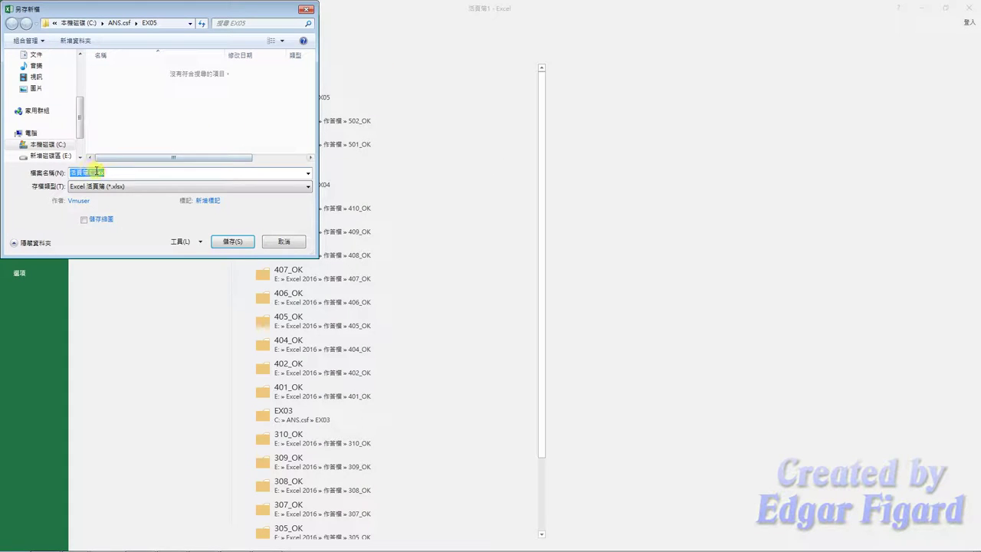
{"action": "left_click_drag", "start_coordinate": [89, 174], "coordinate": [70, 175]}
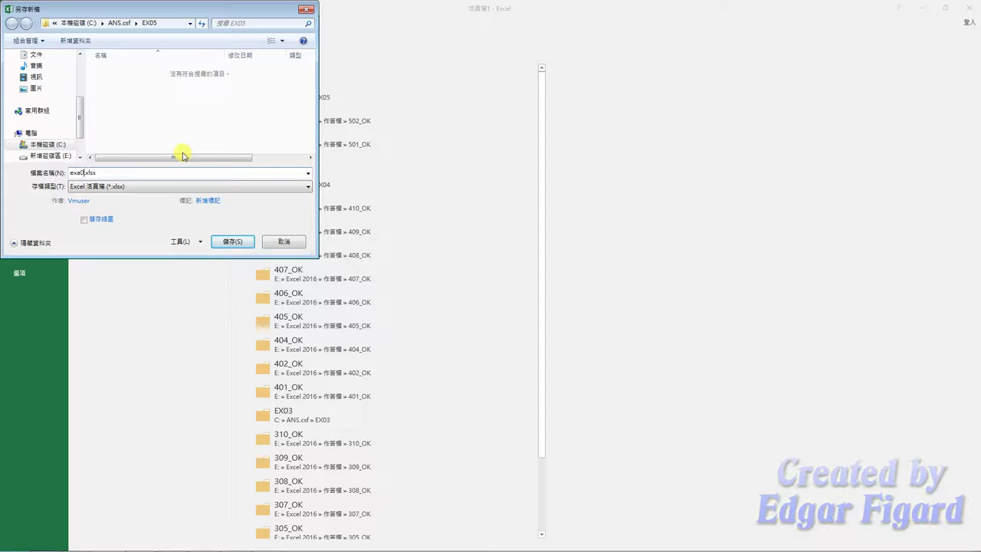
{"action": "key", "text": "Return"}
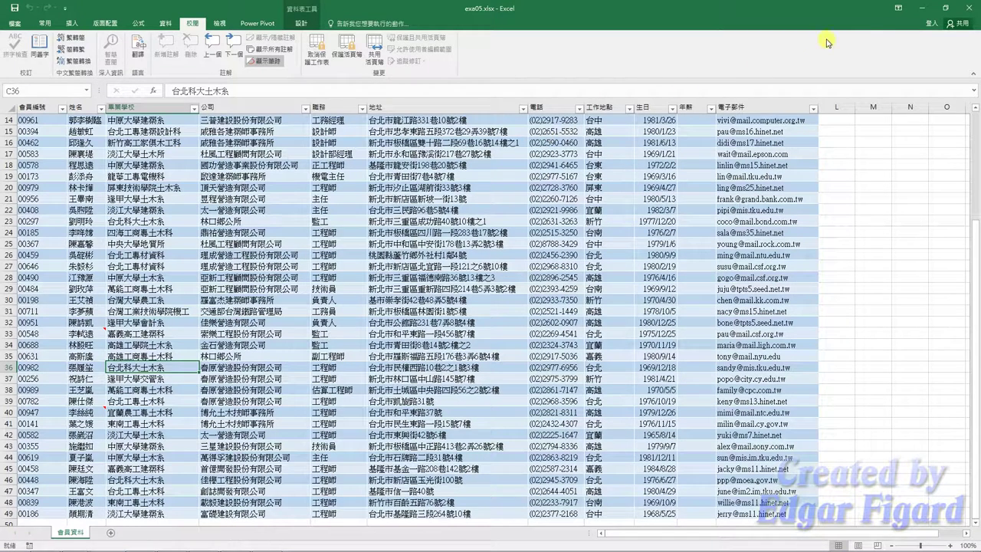
Close the workbook, switch to the TQC practice system and start the practical grading (術科評分) of Excel 2016 exercise 502.
{"action": "left_click", "coordinate": [968, 7]}
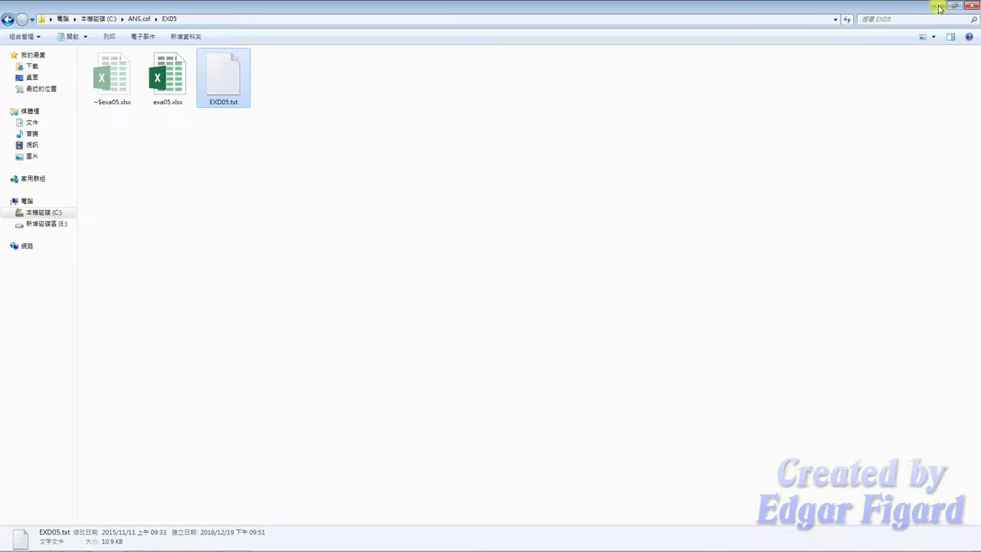
{"action": "left_click", "coordinate": [939, 8]}
{"action": "left_click", "coordinate": [460, 84]}
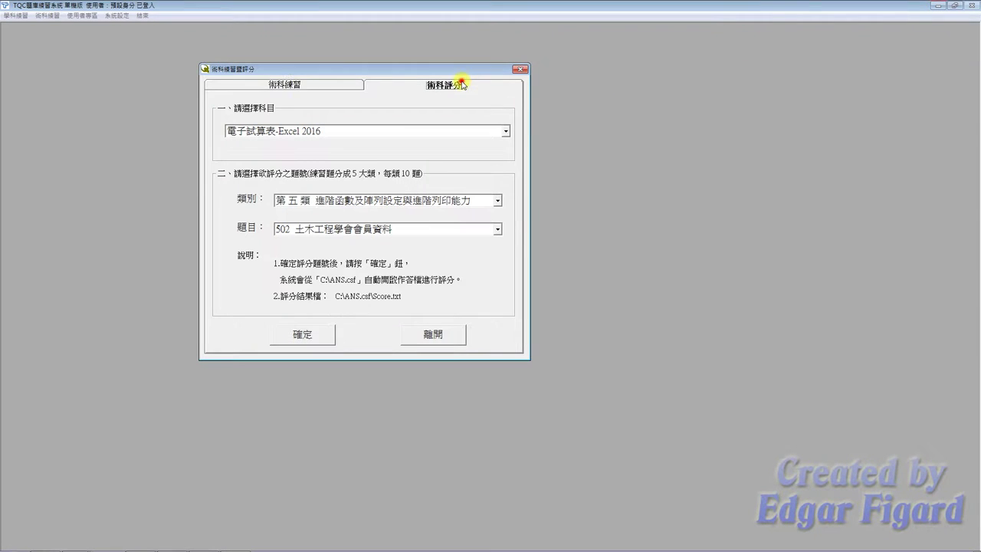
{"action": "left_click", "coordinate": [293, 335]}
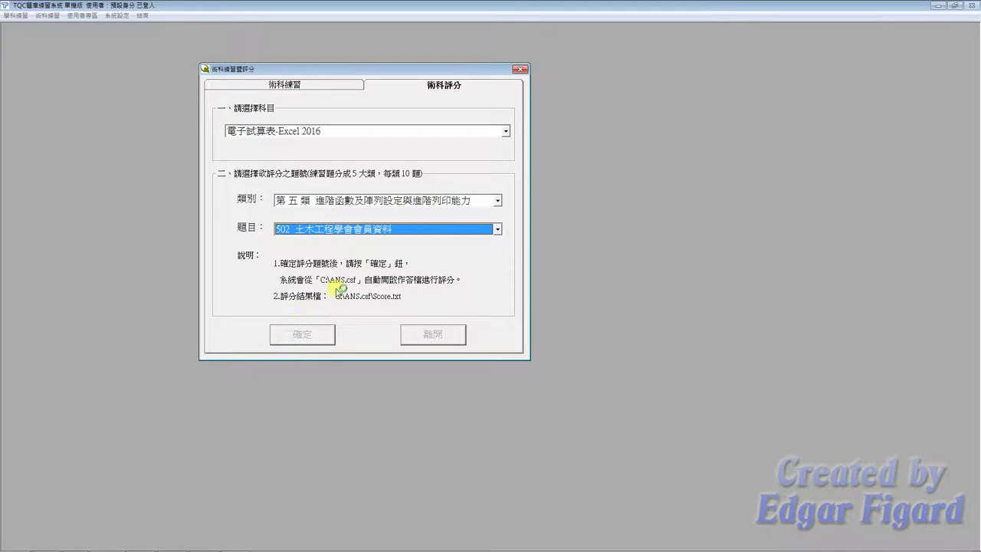